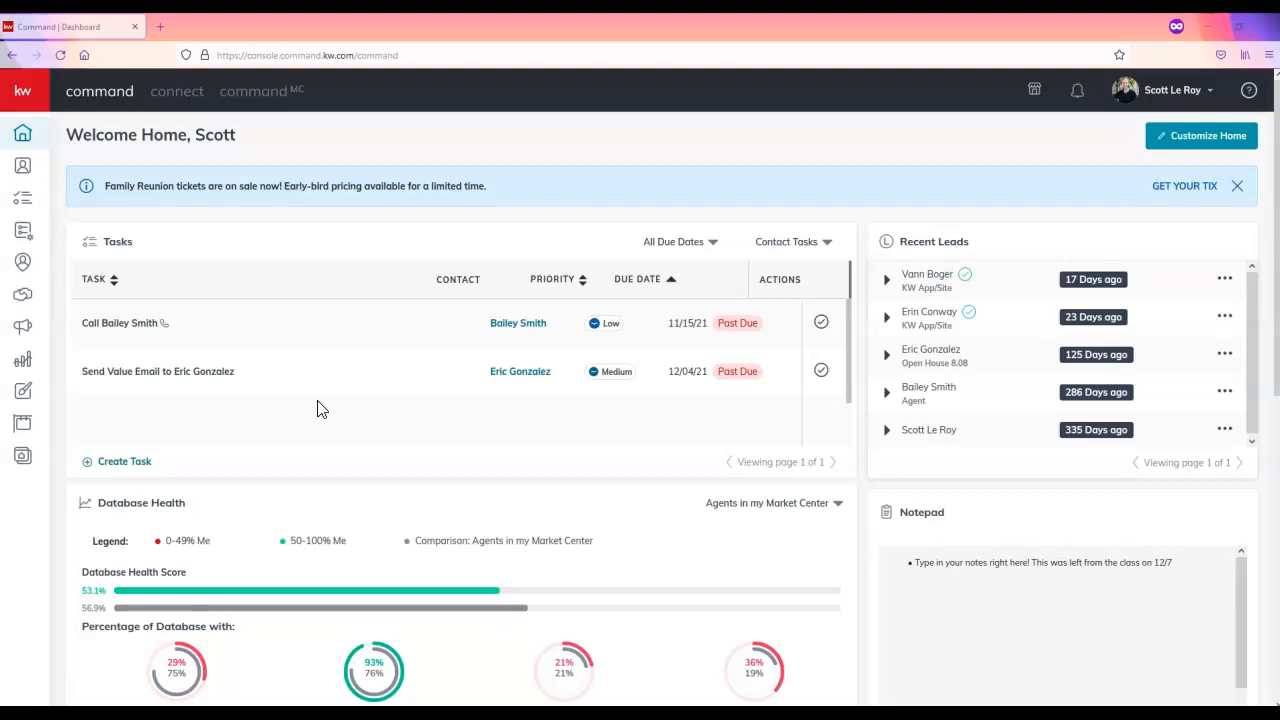
Step: Open the map in the Referrals section and allow the site to access the current location
{"action": "left_click", "coordinate": [305, 401]}
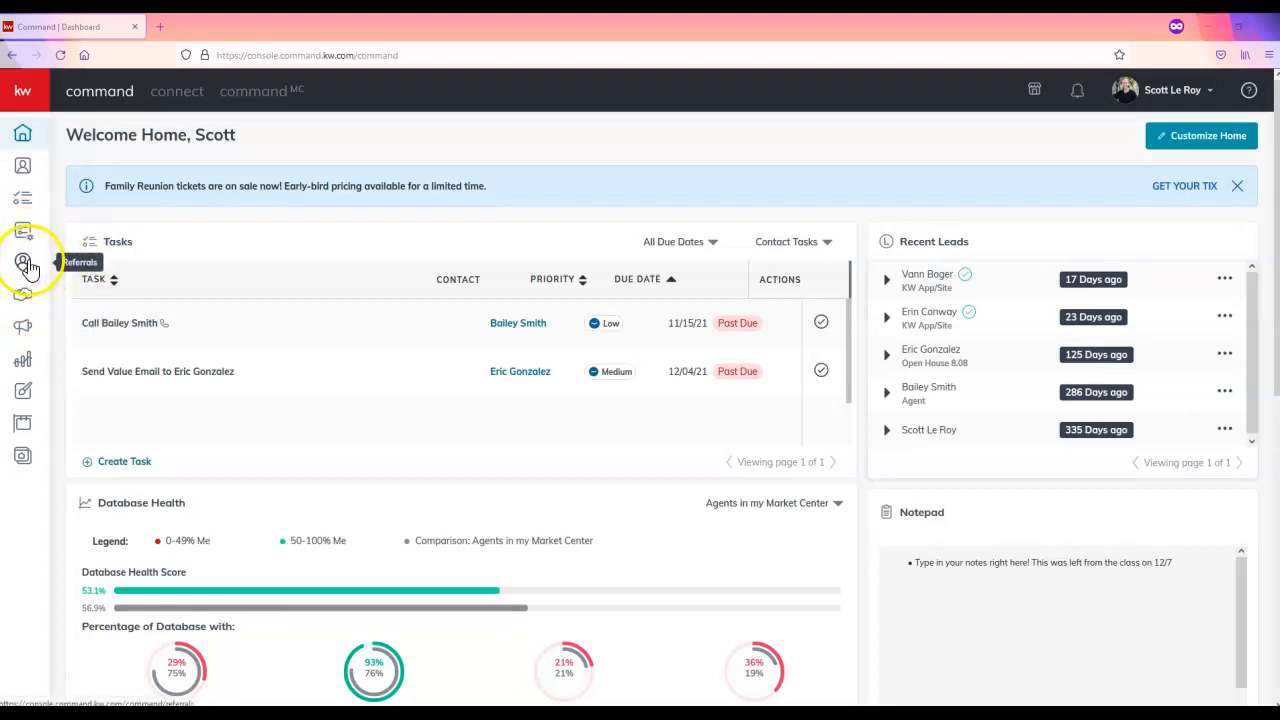
{"action": "left_click", "coordinate": [19, 98]}
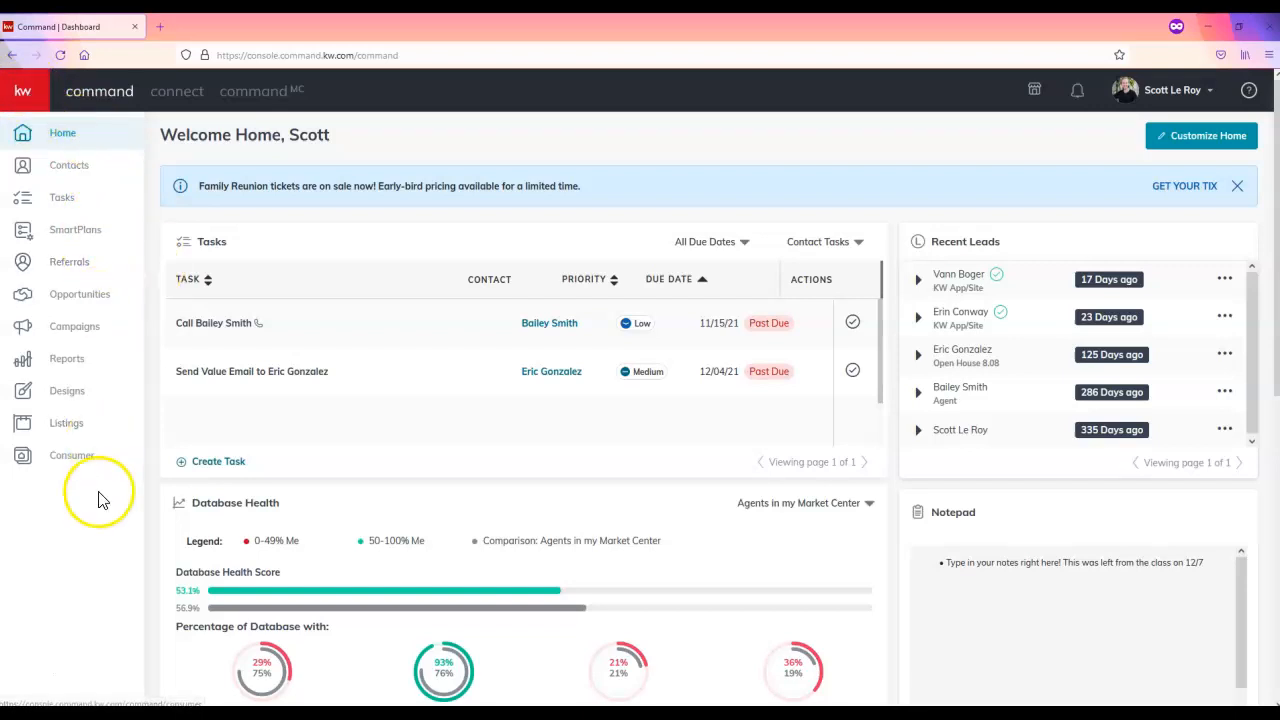
{"action": "left_click", "coordinate": [67, 264]}
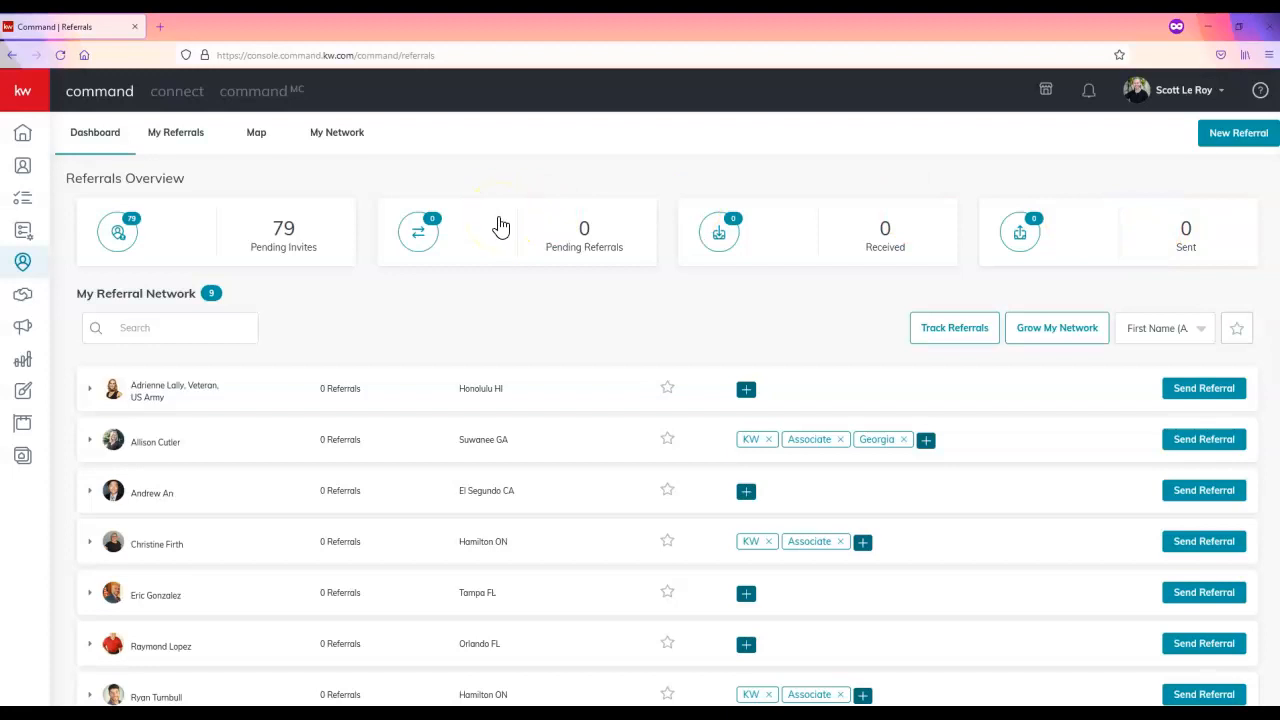
{"action": "left_click", "coordinate": [257, 137]}
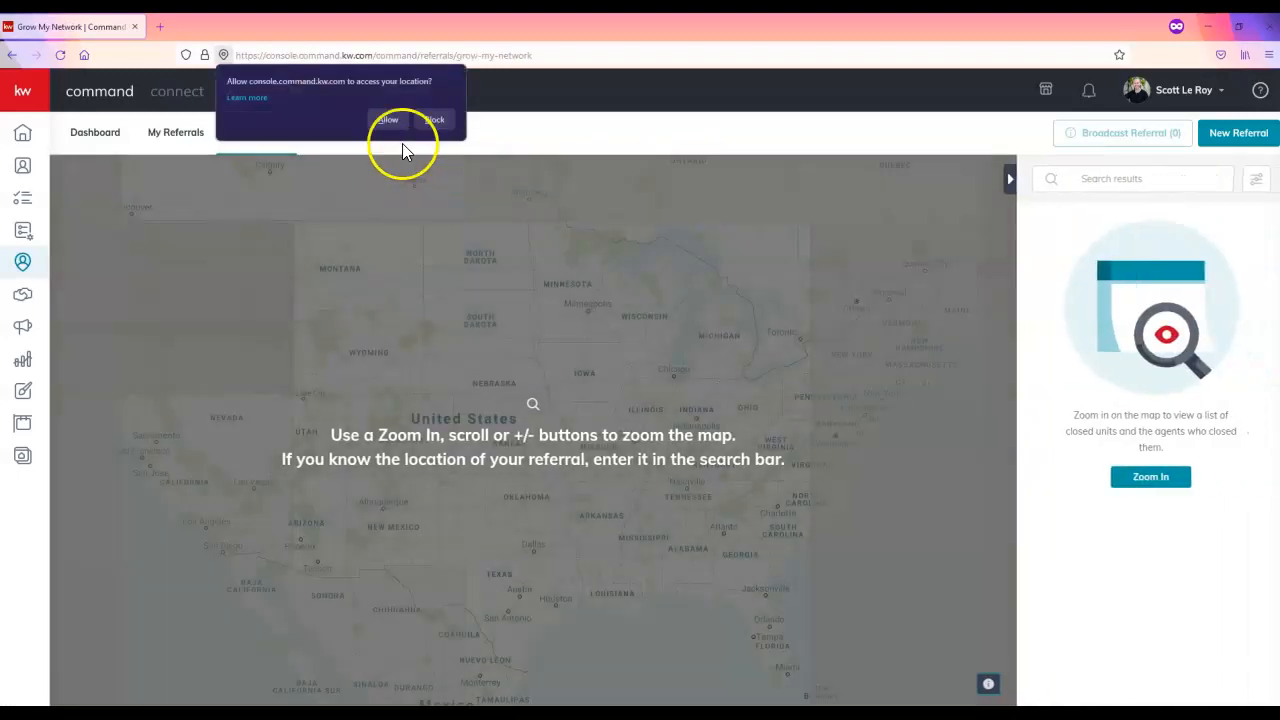
{"action": "left_click", "coordinate": [394, 120]}
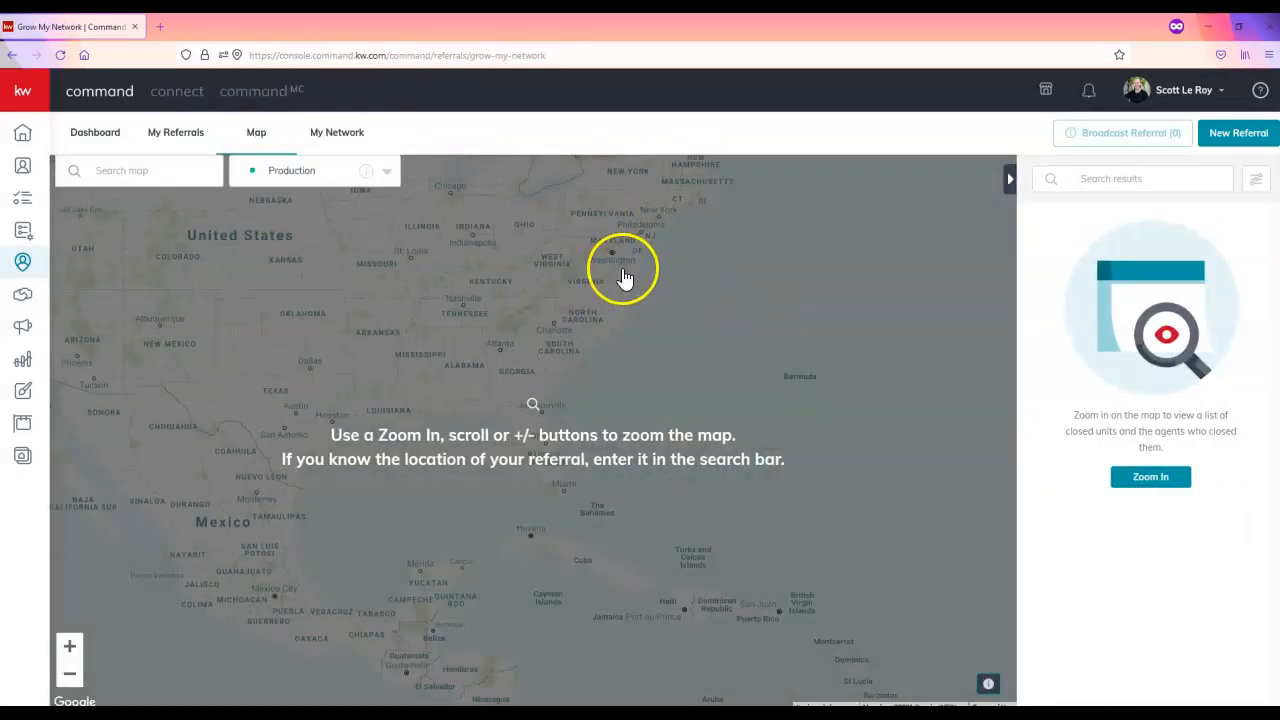
Step: Examine the available map layers and survey the map across the central and southeastern United States
{"action": "left_click", "coordinate": [293, 174]}
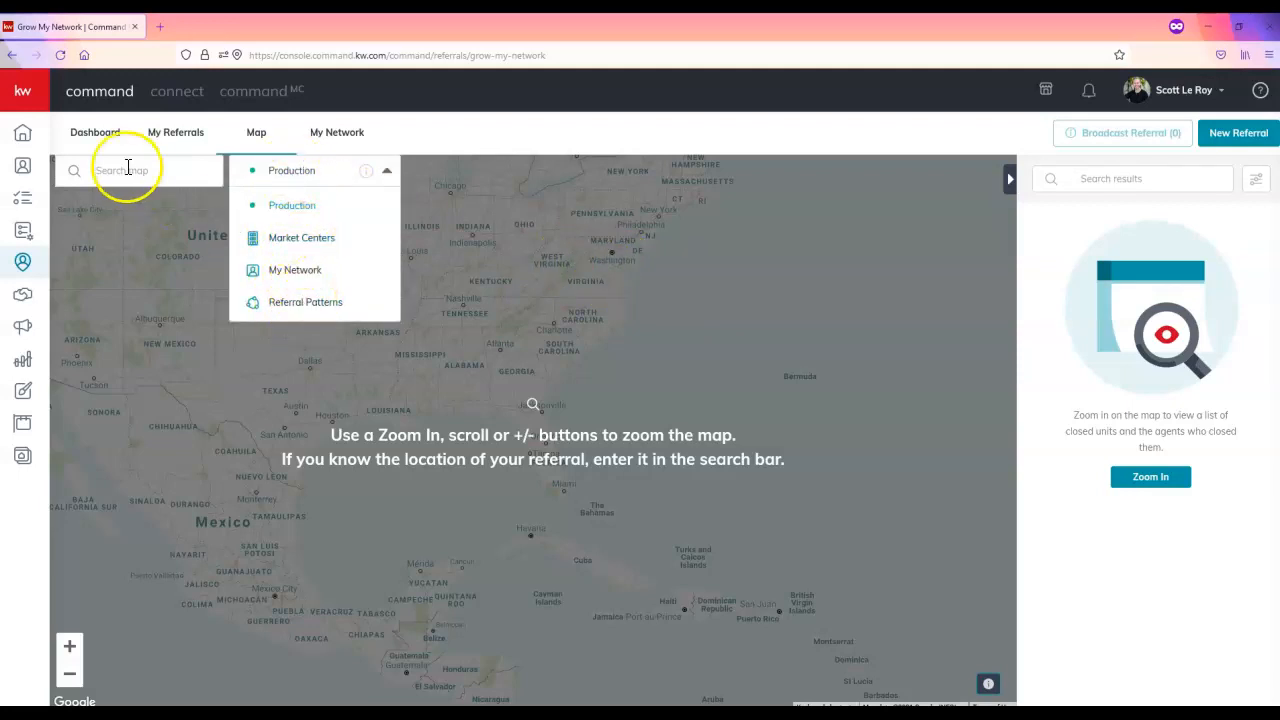
{"action": "left_click", "coordinate": [131, 169]}
{"action": "left_click", "coordinate": [70, 646]}
{"action": "mouse_move", "coordinate": [512, 334]}
{"action": "left_mouse_down"}
{"action": "mouse_move", "coordinate": [614, 486]}
{"action": "mouse_move", "coordinate": [620, 531]}
{"action": "left_mouse_up"}
{"action": "mouse_move", "coordinate": [549, 380]}
{"action": "left_mouse_down"}
{"action": "mouse_move", "coordinate": [657, 434]}
{"action": "mouse_move", "coordinate": [829, 378]}
{"action": "left_mouse_up"}
{"action": "left_click_drag", "start_coordinate": [286, 480], "coordinate": [589, 406]}
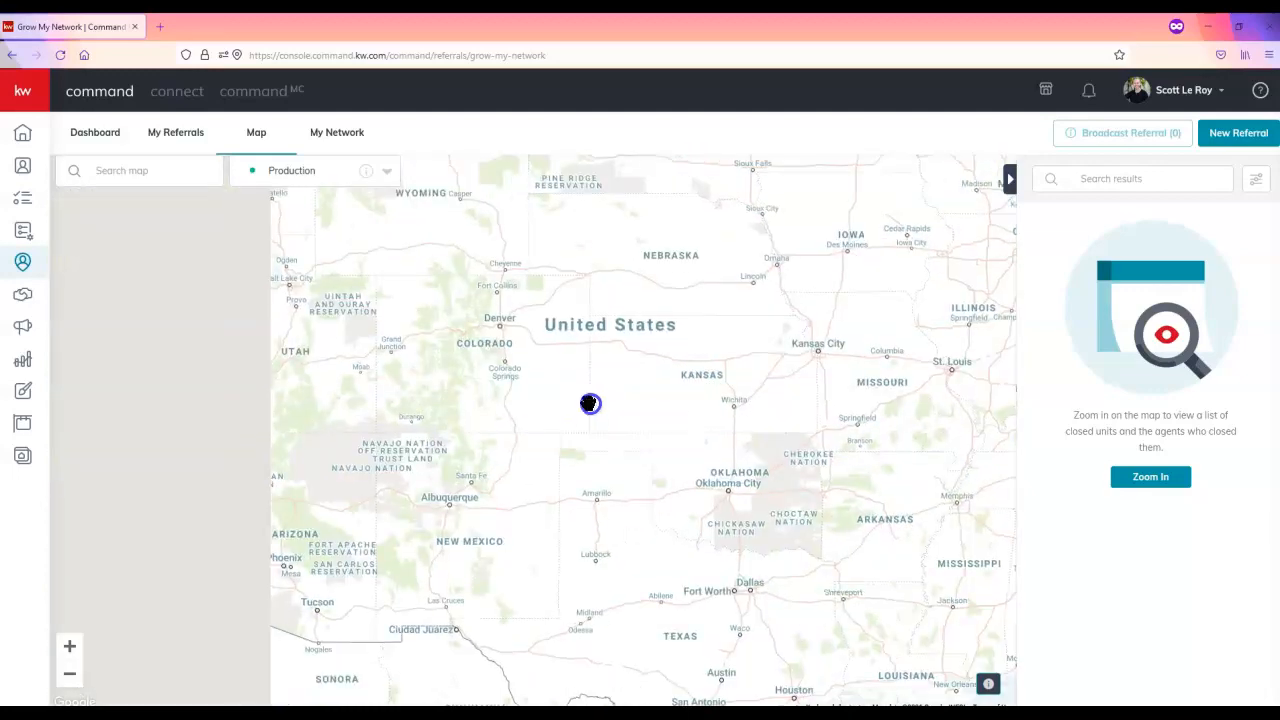
{"action": "left_click_drag", "start_coordinate": [409, 531], "coordinate": [522, 455]}
{"action": "left_click_drag", "start_coordinate": [337, 351], "coordinate": [220, 286]}
{"action": "left_click_drag", "start_coordinate": [977, 420], "coordinate": [477, 380]}
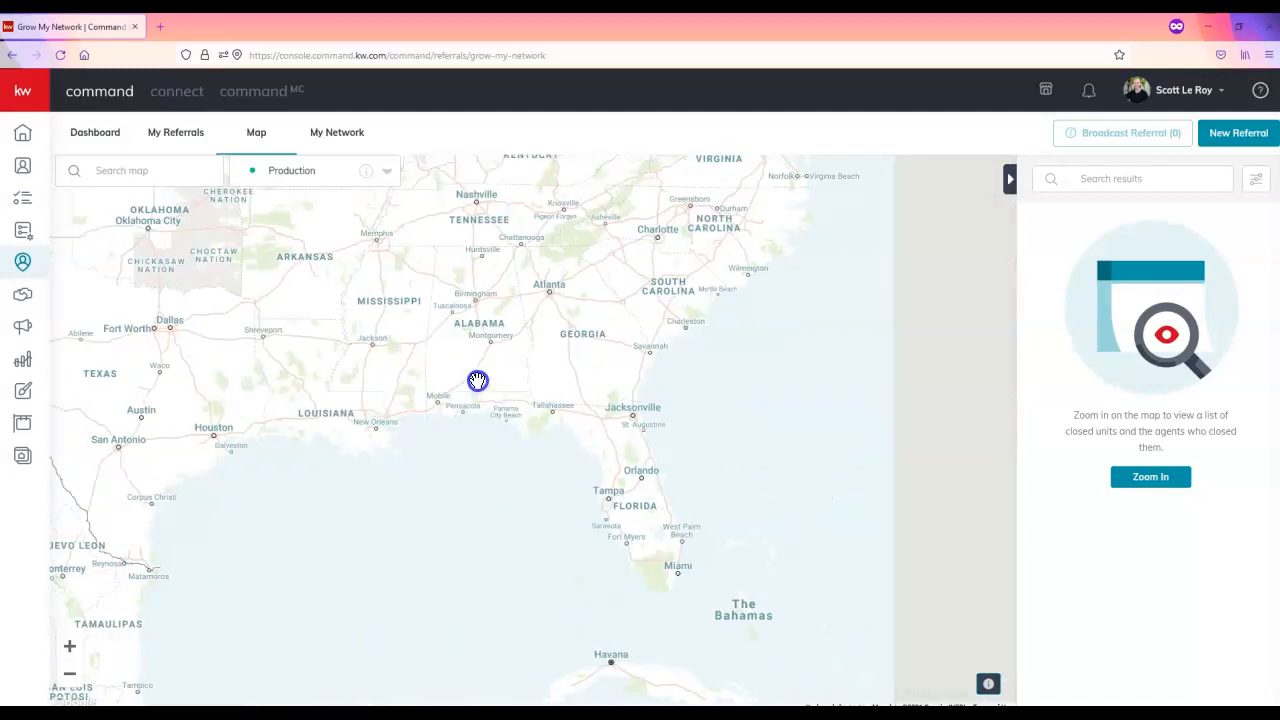
Step: Search the referral map for Orlando, FL, USA
{"action": "left_click", "coordinate": [140, 172]}
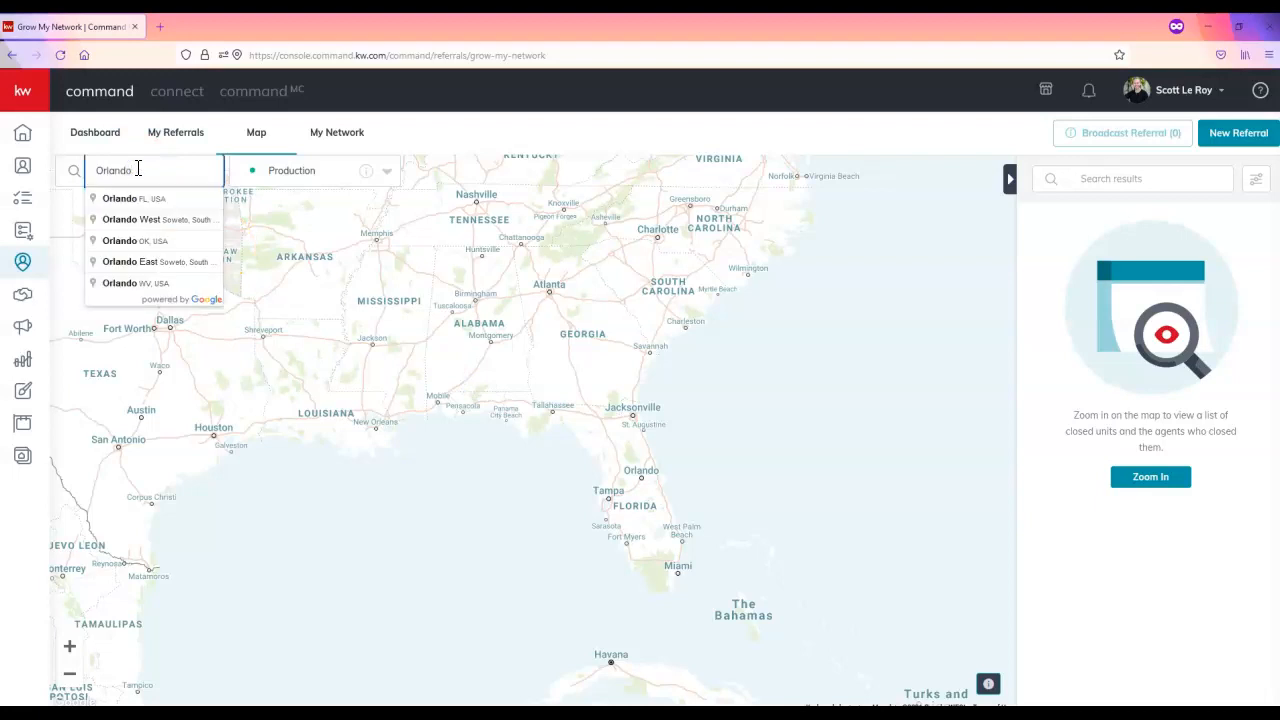
{"action": "type", "text": "Orlando,"}
{"action": "left_click", "coordinate": [140, 198]}
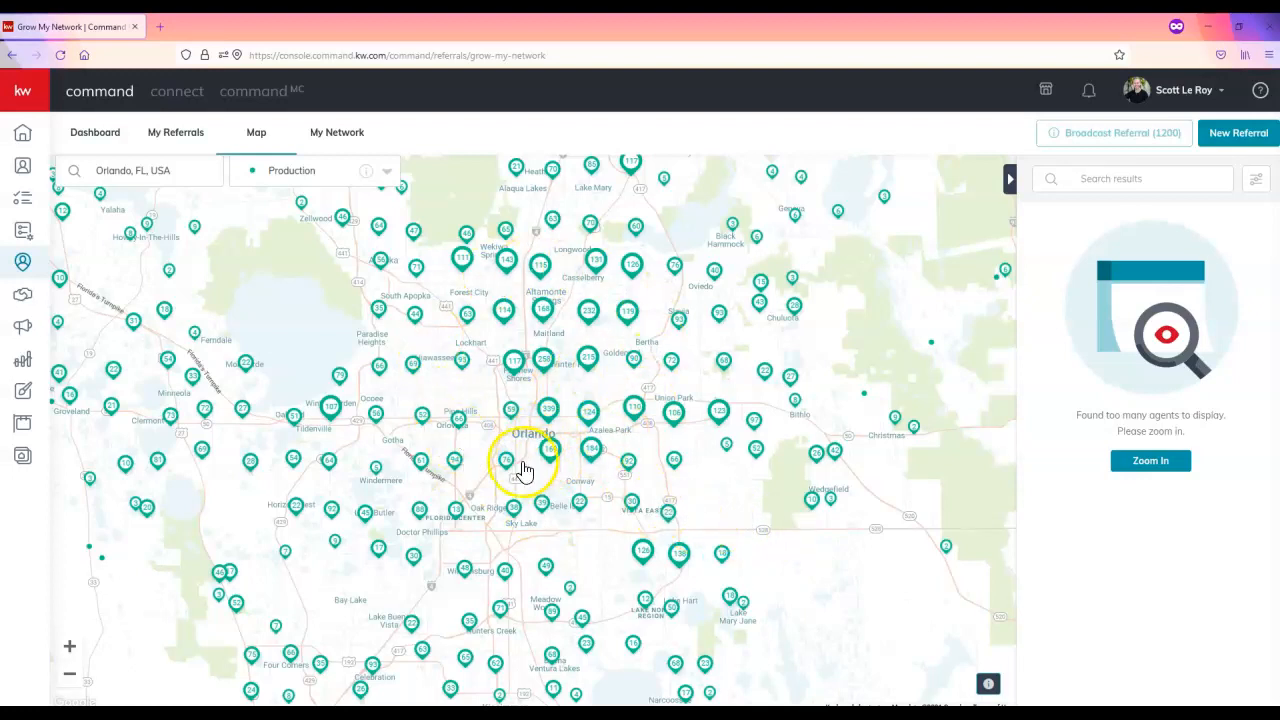
Step: Search the referral map for Azalea Park, FL, USA and zoom in on the agent clusters around it
{"action": "left_click", "coordinate": [111, 168]}
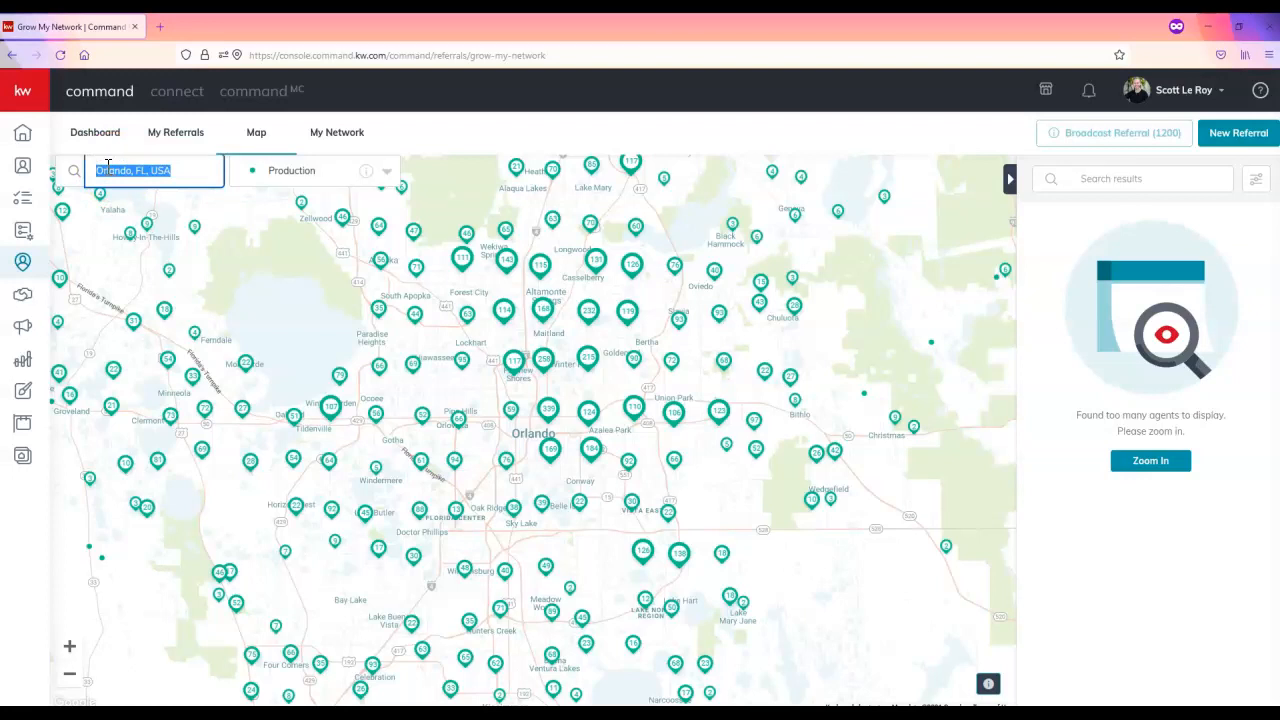
{"action": "type", "text": "Azalea Par"}
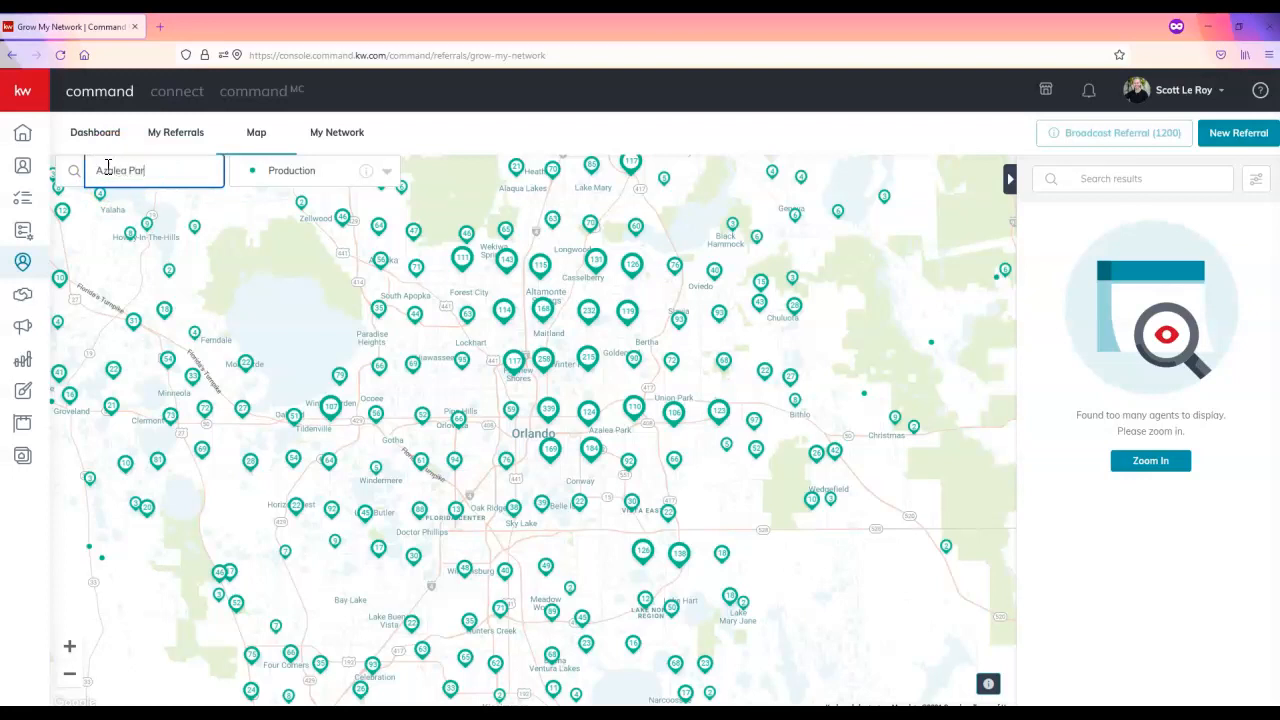
{"action": "type", "text": "k"}
{"action": "left_click", "coordinate": [140, 200]}
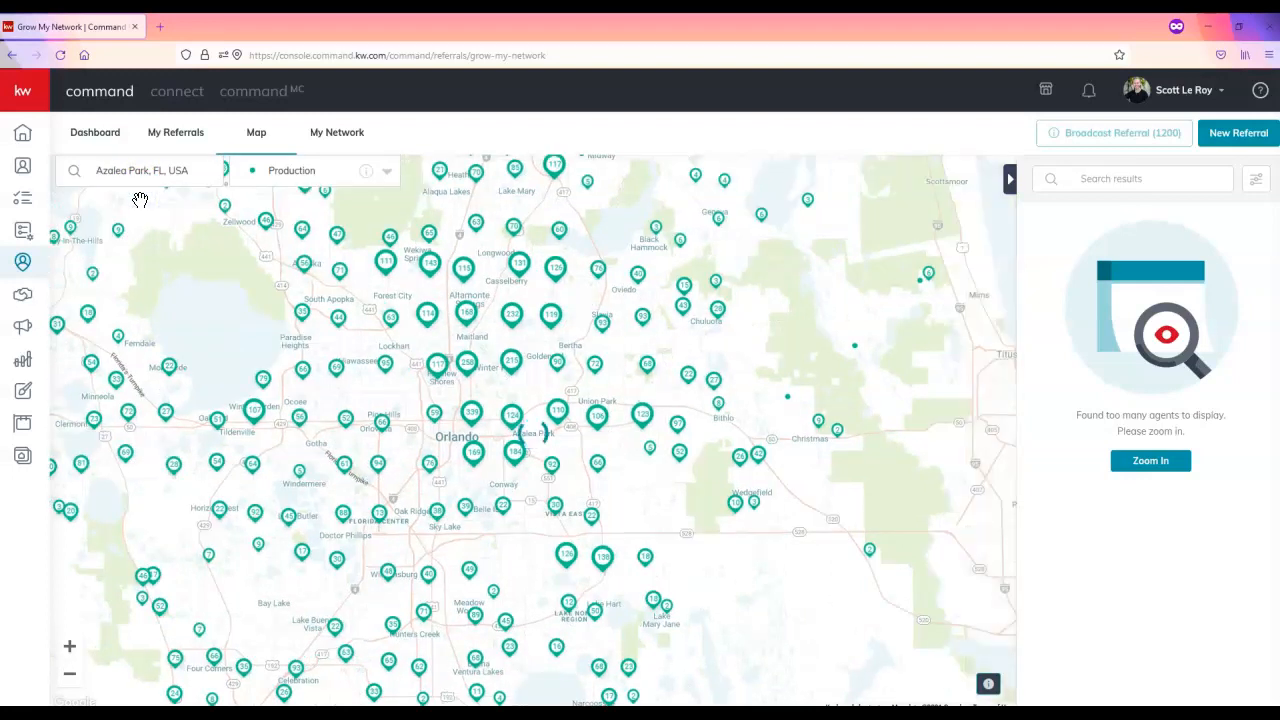
{"action": "left_click", "coordinate": [71, 650]}
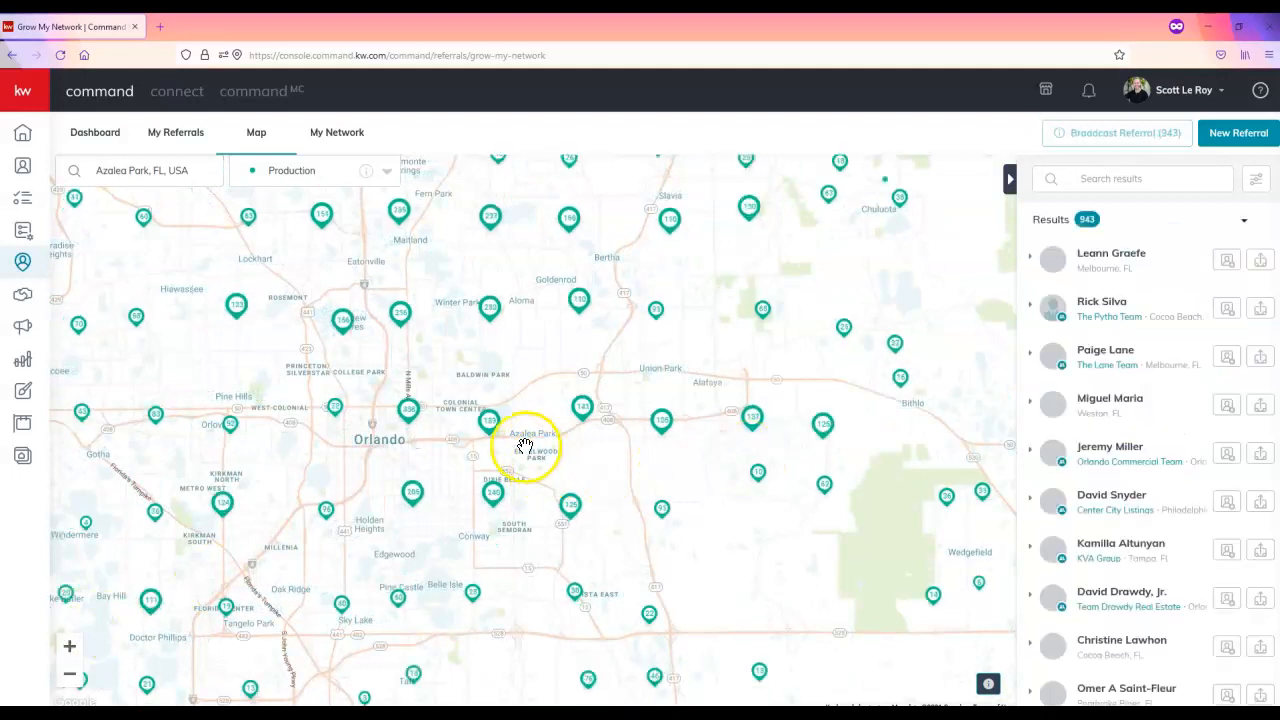
{"action": "left_click", "coordinate": [489, 428]}
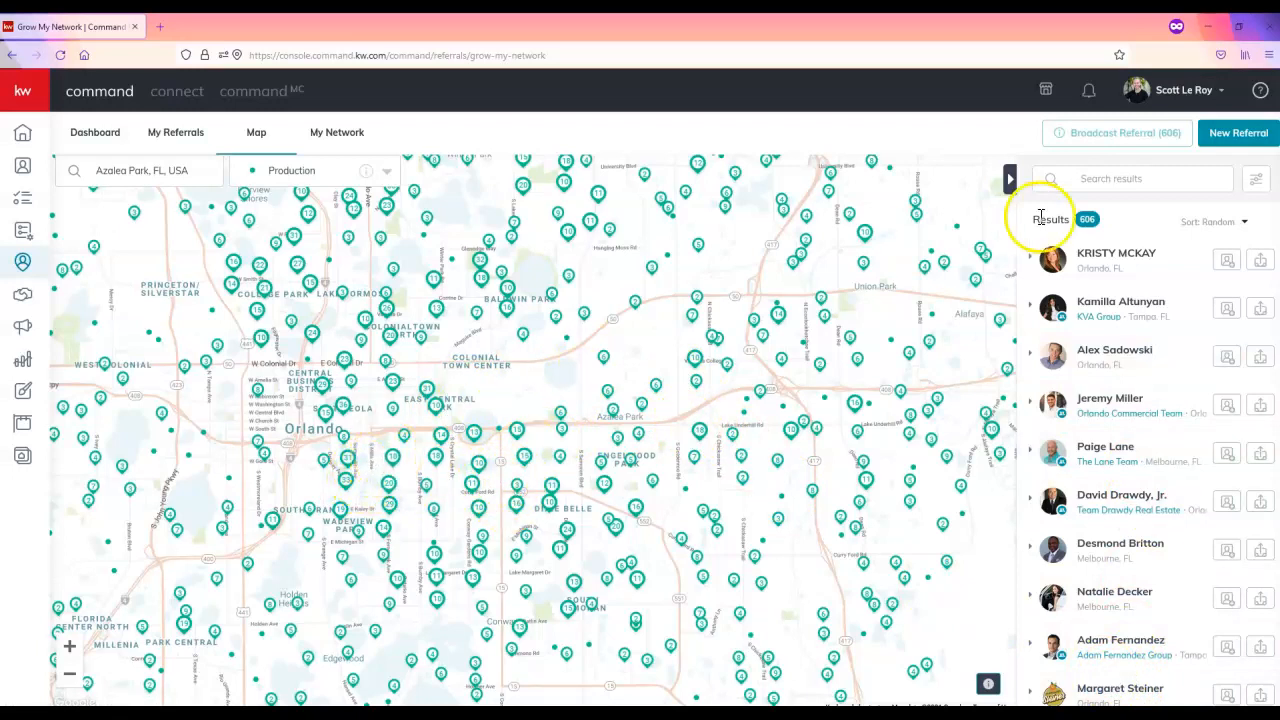
Step: Sort the list of agents found in the map area by Closed Units
{"action": "left_click", "coordinate": [1107, 180]}
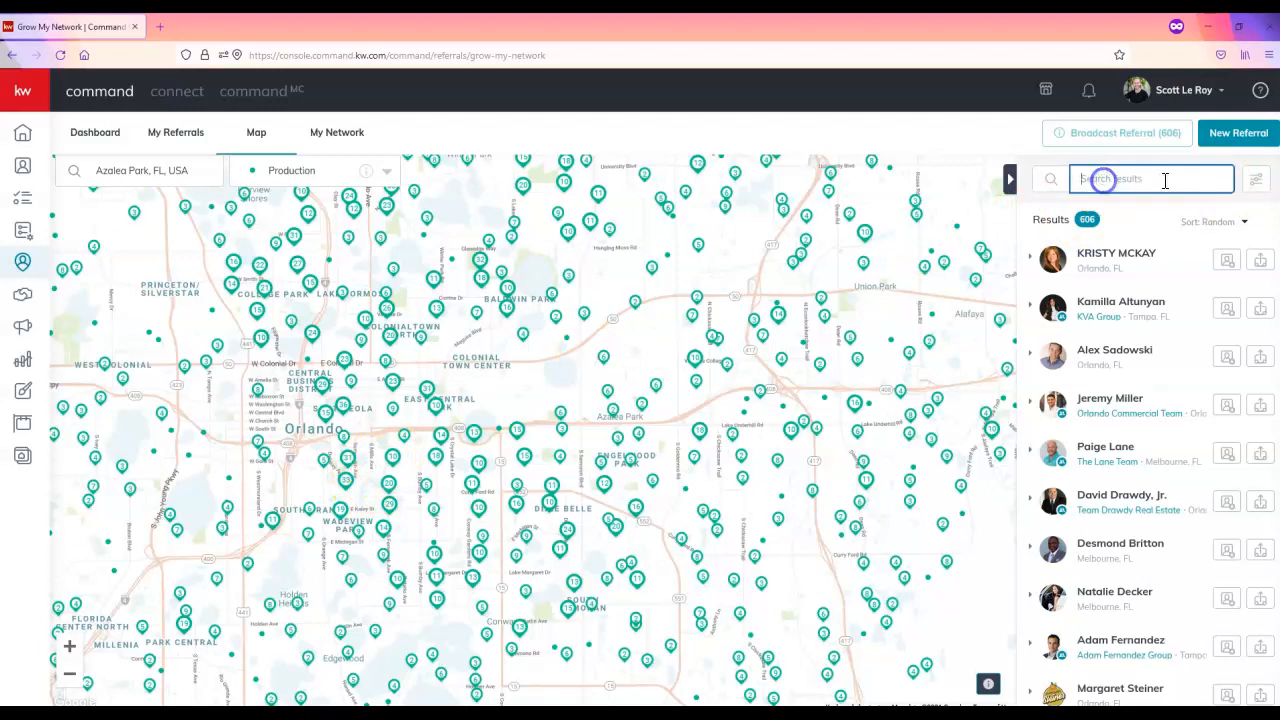
{"action": "left_click", "coordinate": [1107, 179]}
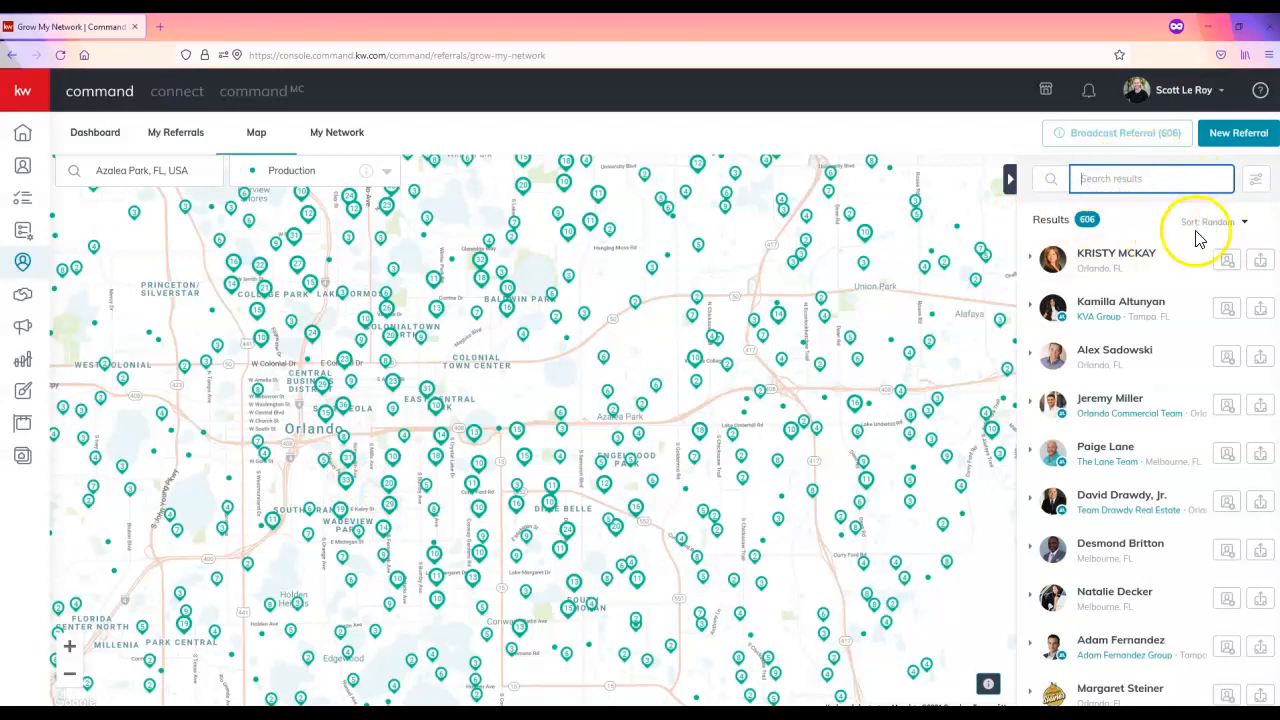
{"action": "left_click", "coordinate": [1228, 222]}
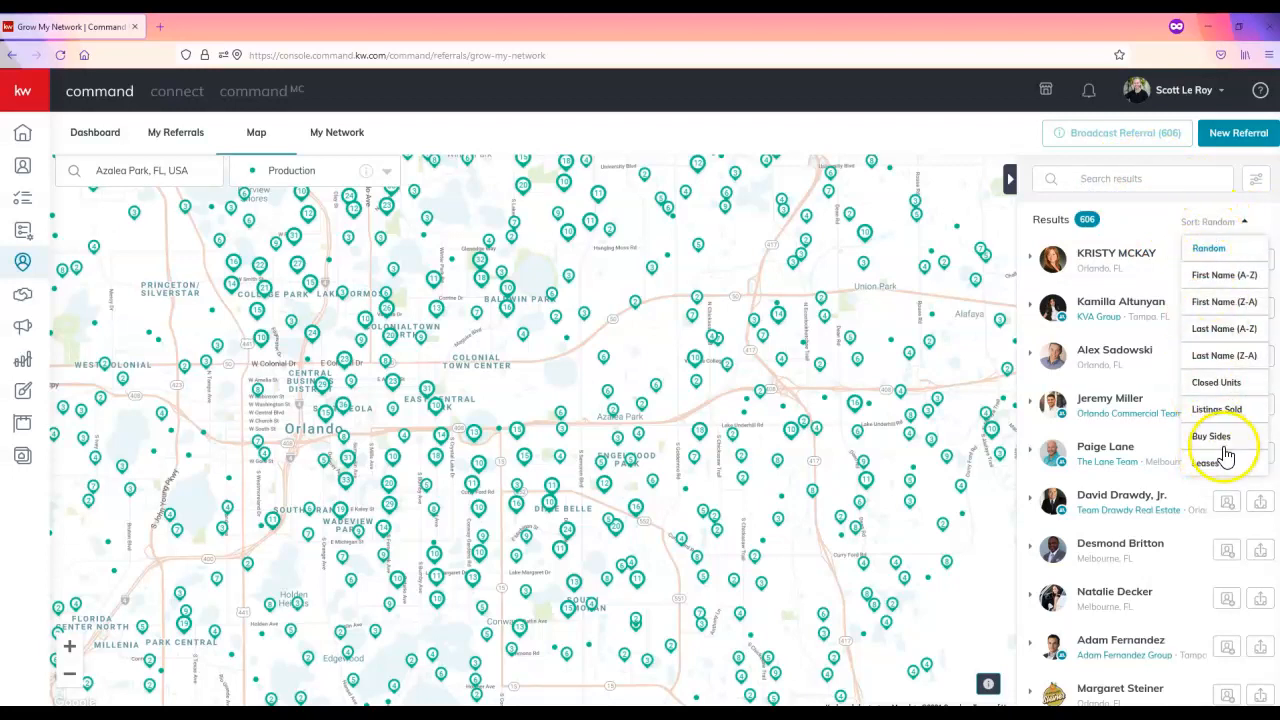
{"action": "left_click", "coordinate": [1151, 211]}
{"action": "left_click", "coordinate": [1225, 222]}
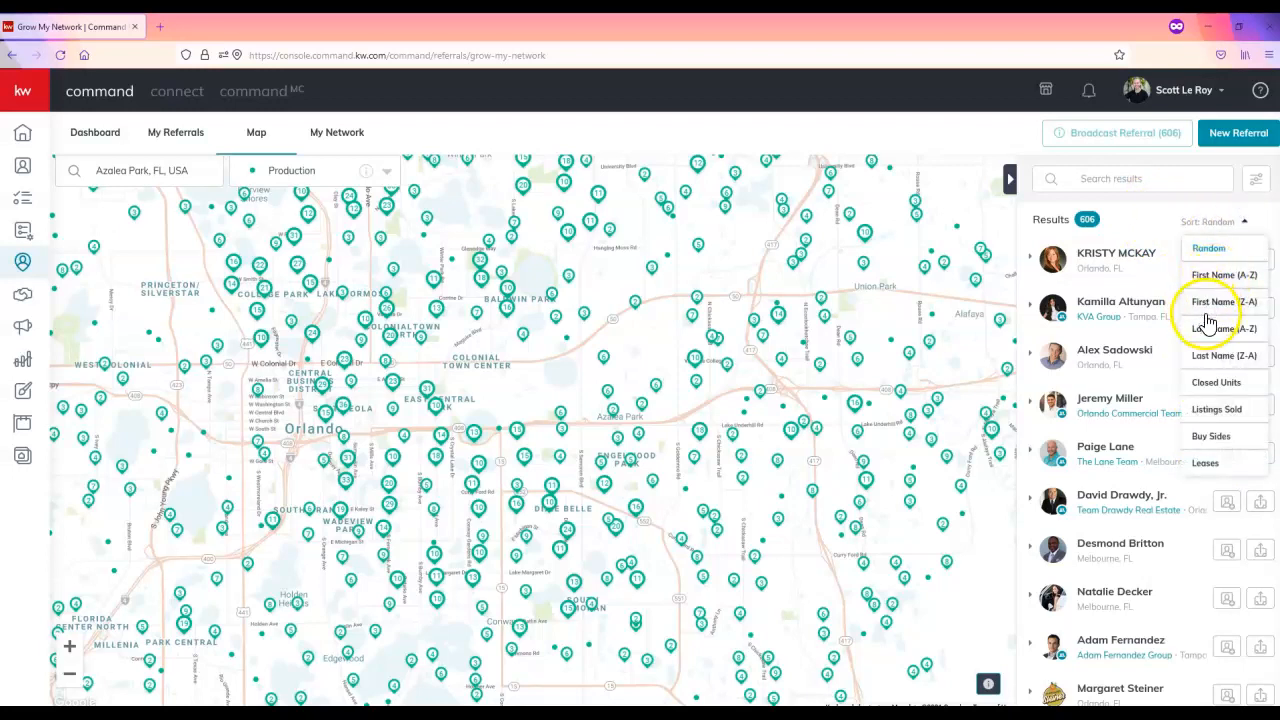
{"action": "left_click", "coordinate": [1218, 390]}
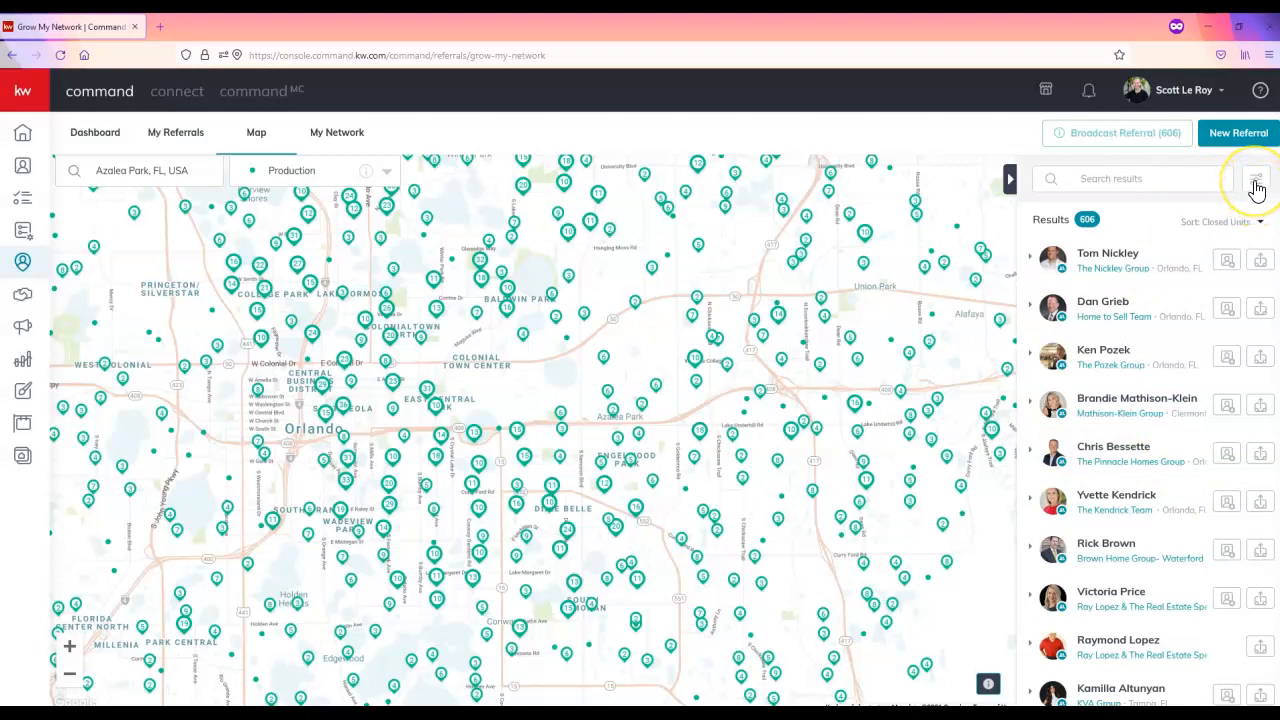
Step: Filter the agents to those with the Luxury KW specialization
{"action": "left_click", "coordinate": [1256, 182]}
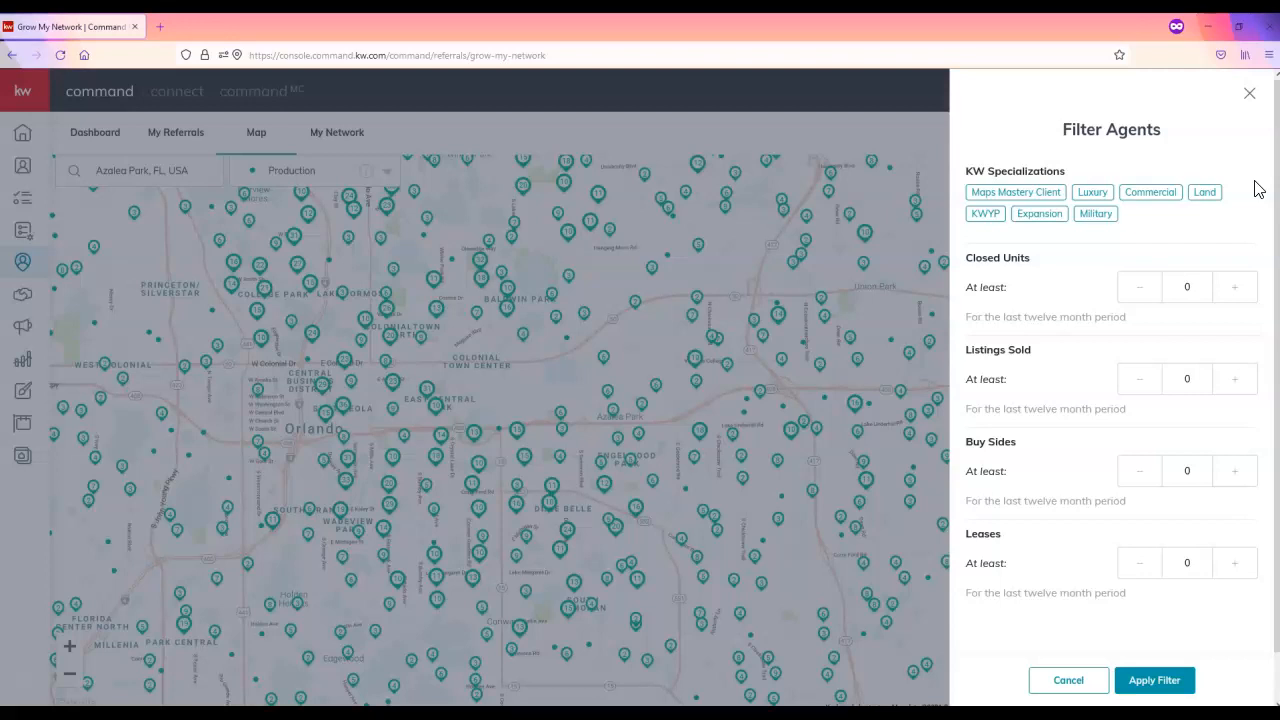
{"action": "scroll", "coordinate": [1049, 494], "scroll_direction": "down", "scroll_amount": 1}
{"action": "scroll", "coordinate": [1049, 494], "scroll_direction": "up", "scroll_amount": 1}
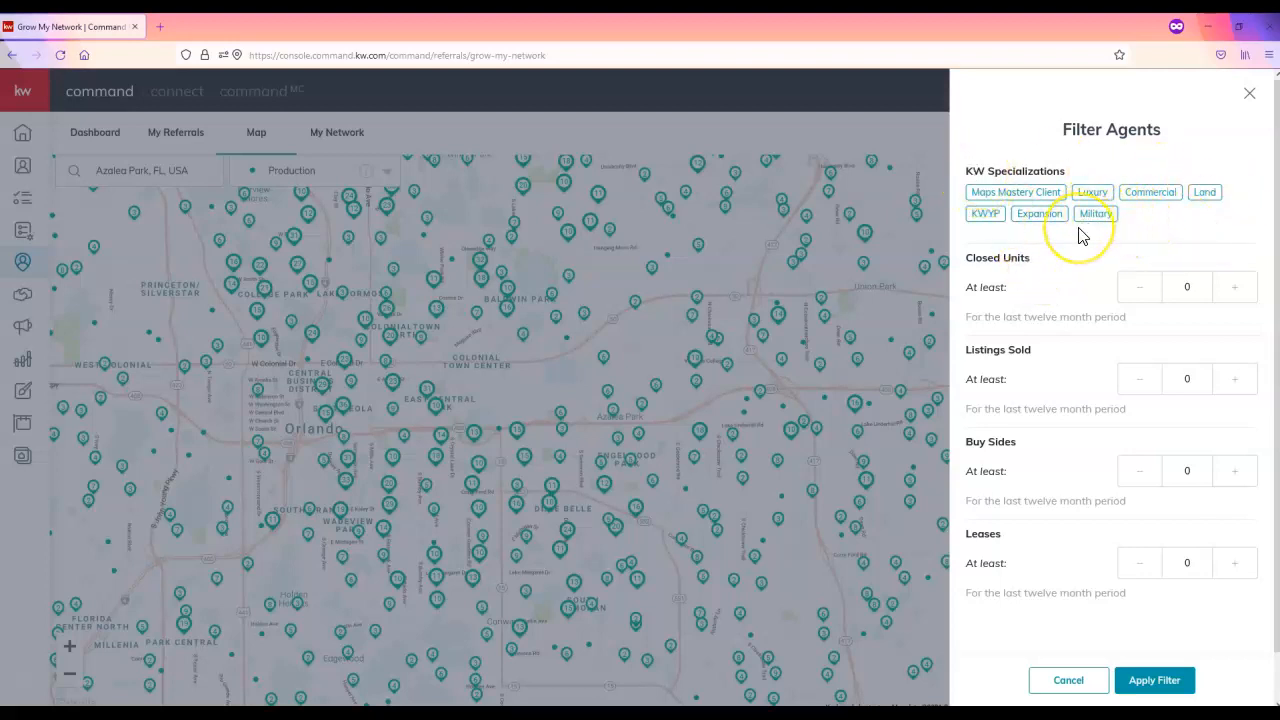
{"action": "left_click", "coordinate": [1065, 316]}
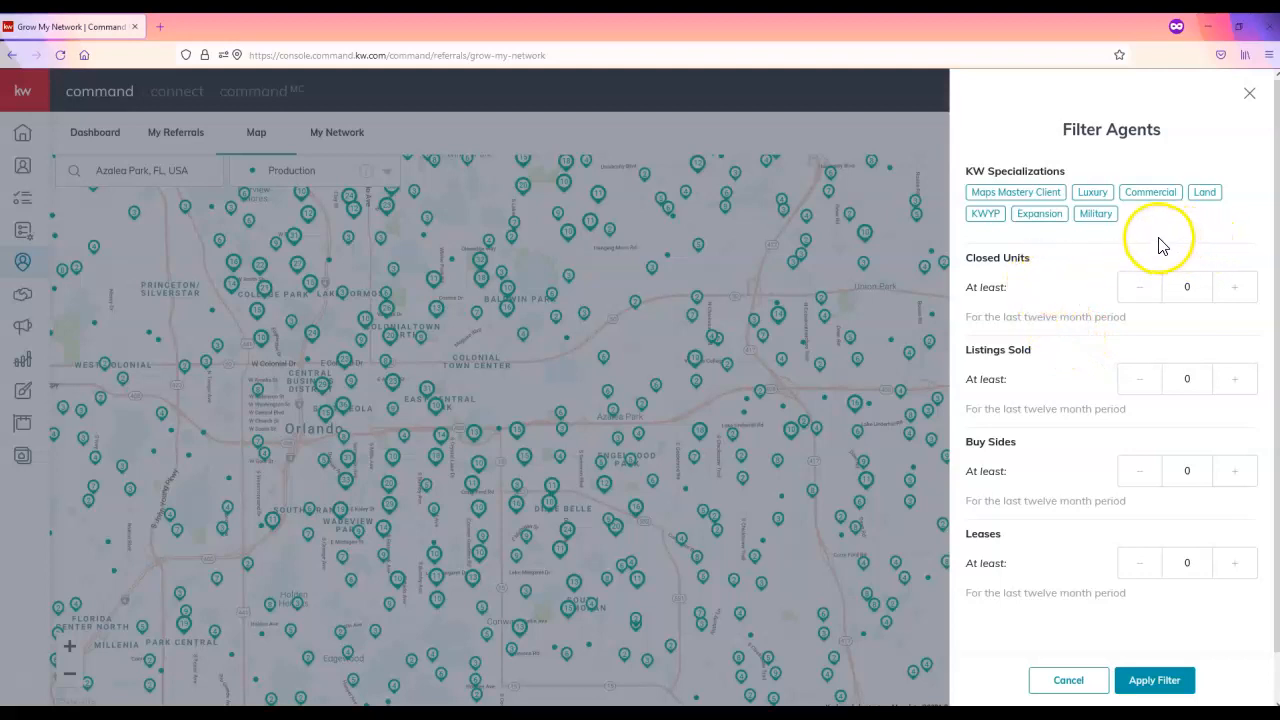
{"action": "left_click", "coordinate": [1096, 197]}
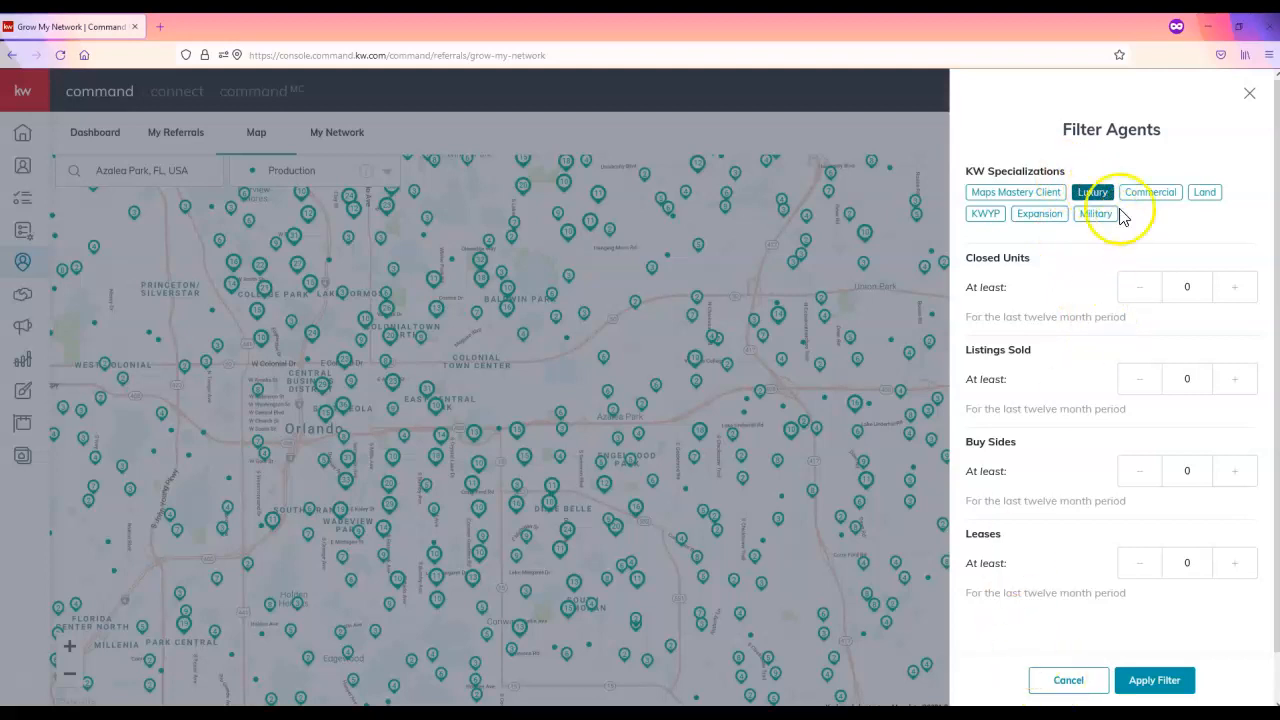
{"action": "left_click", "coordinate": [1154, 680]}
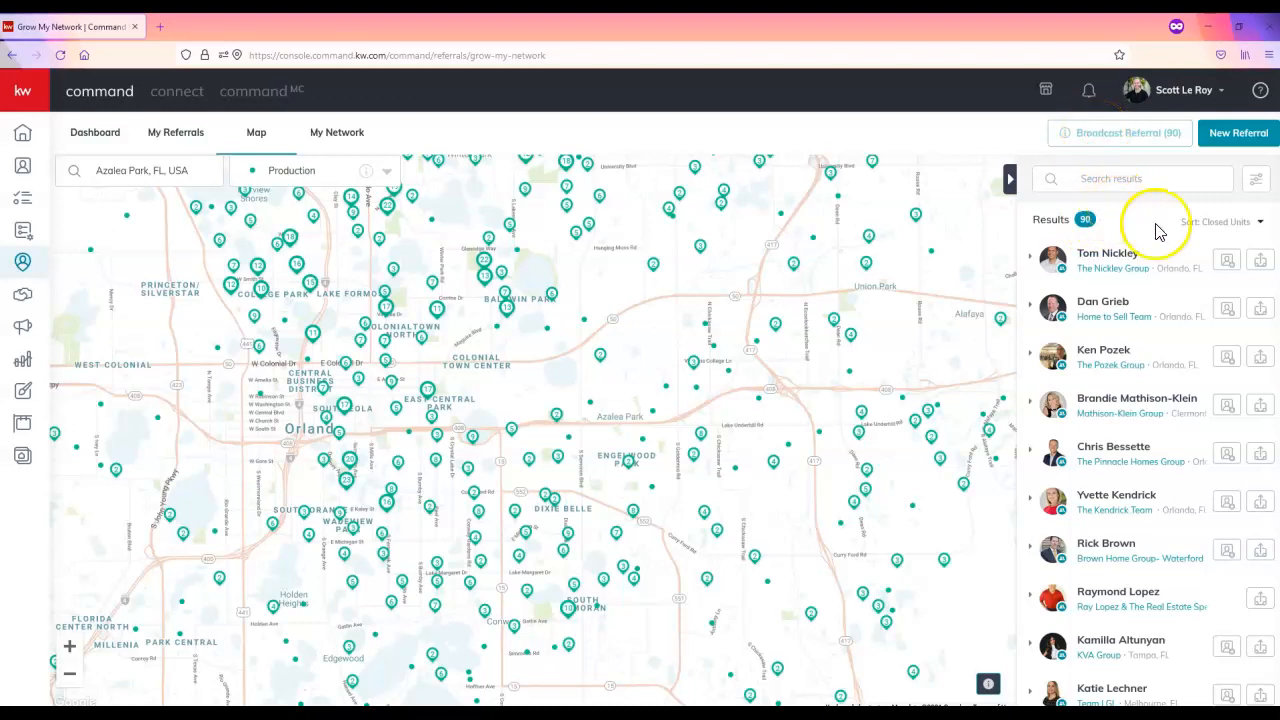
Step: Narrow the agent filter to at least 8 closed units and at least 8 listings sold
{"action": "left_click", "coordinate": [1265, 187]}
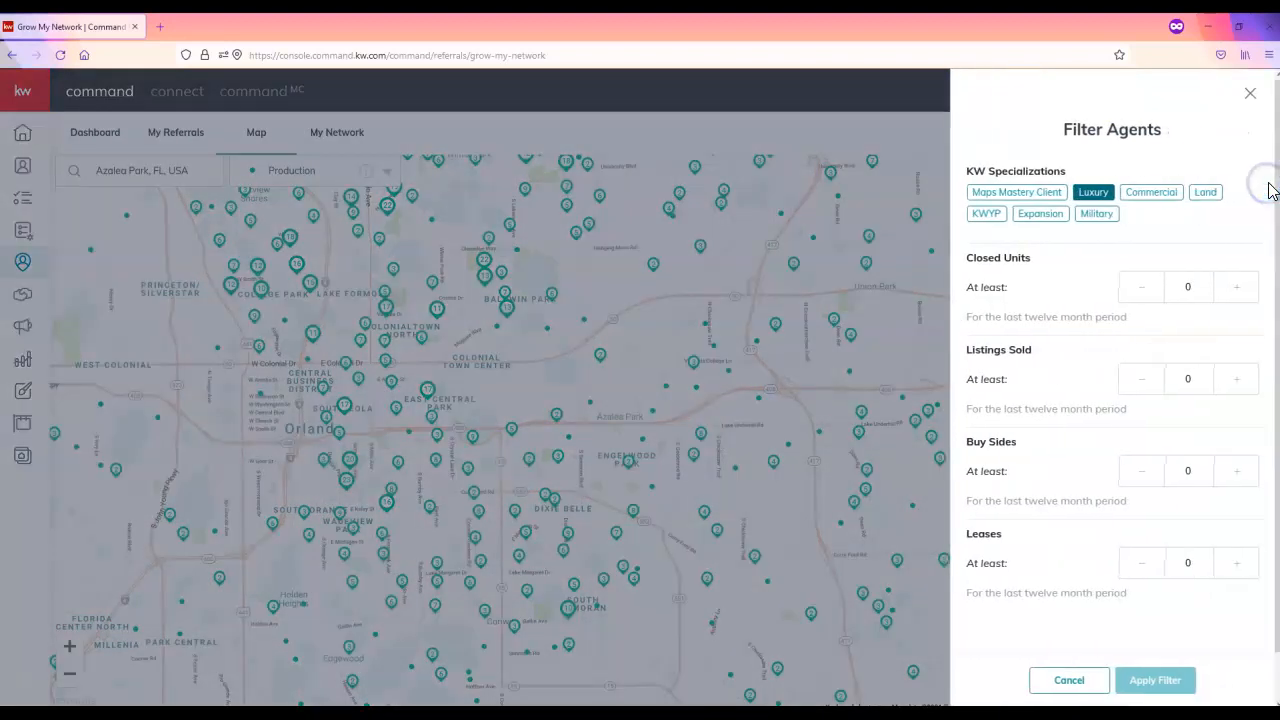
{"action": "left_click", "coordinate": [1244, 292]}
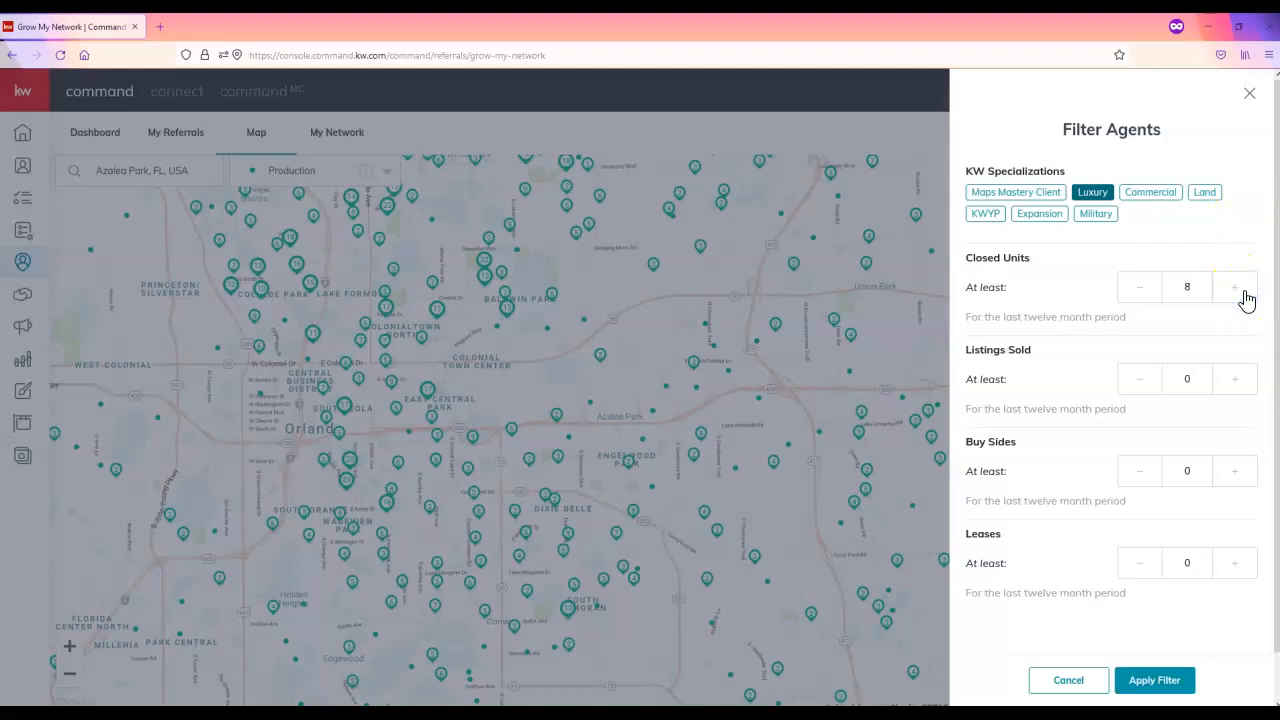
{"action": "left_click", "coordinate": [1234, 385]}
{"action": "left_click", "coordinate": [1234, 385]}
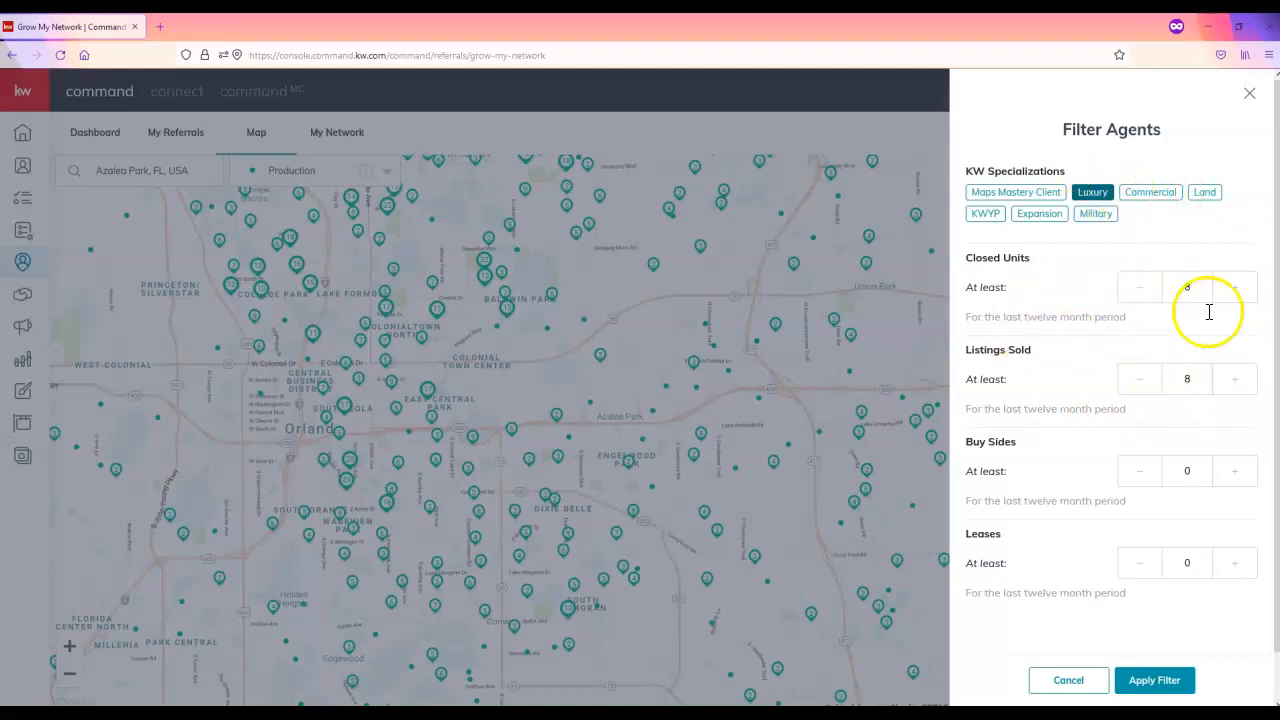
{"action": "left_click", "coordinate": [1156, 683]}
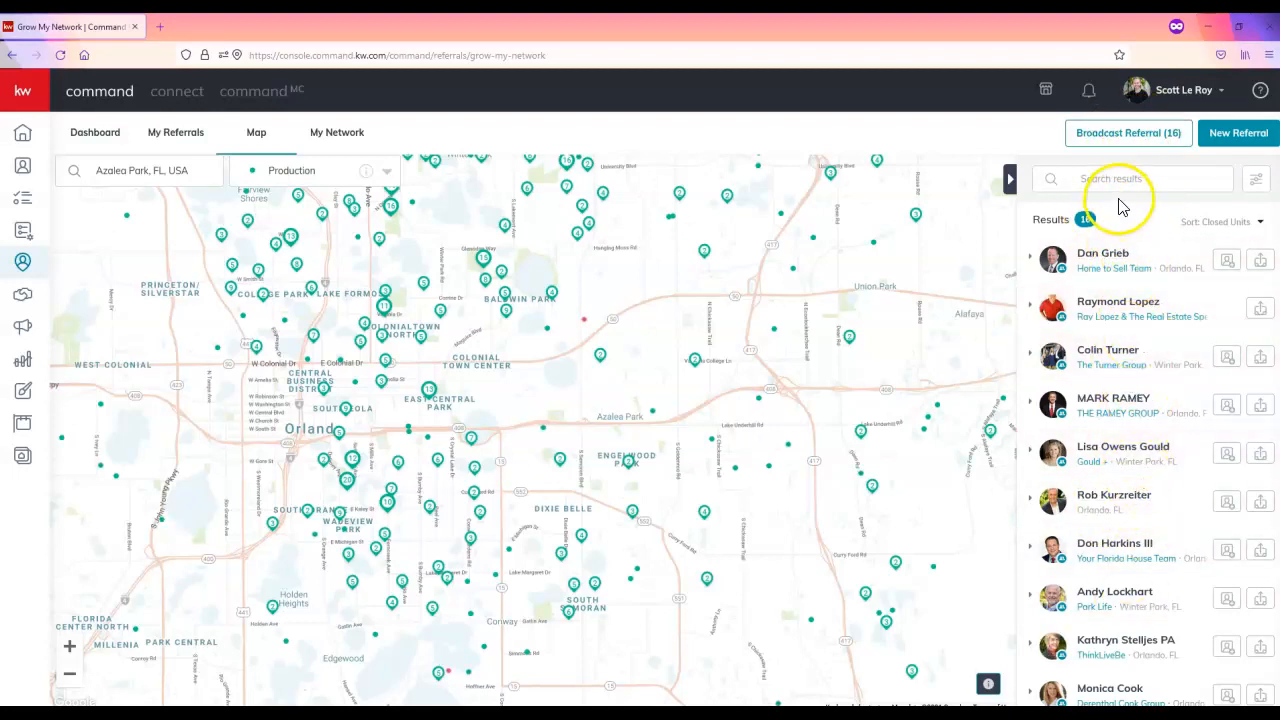
Step: Start a referral broadcast to the filtered agents, trying out Show My Identity and leaving it disabled
{"action": "left_click", "coordinate": [1122, 138]}
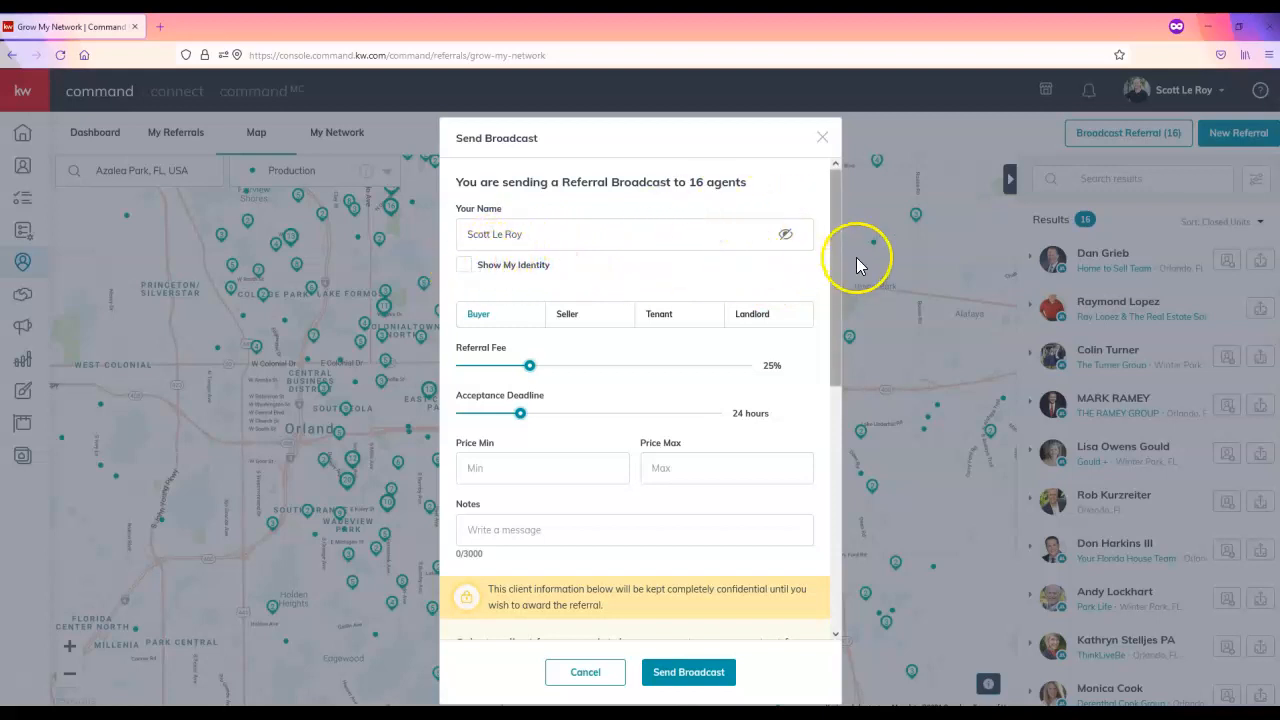
{"action": "left_click", "coordinate": [465, 268]}
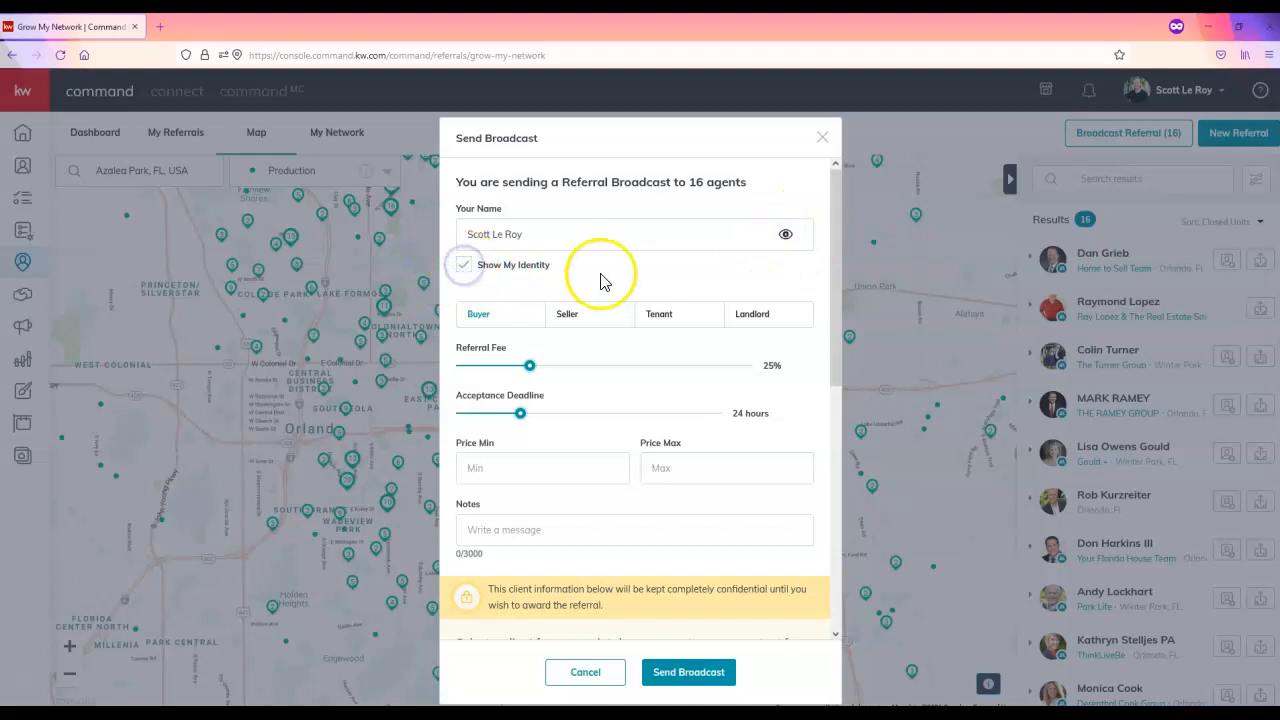
{"action": "left_click", "coordinate": [466, 268]}
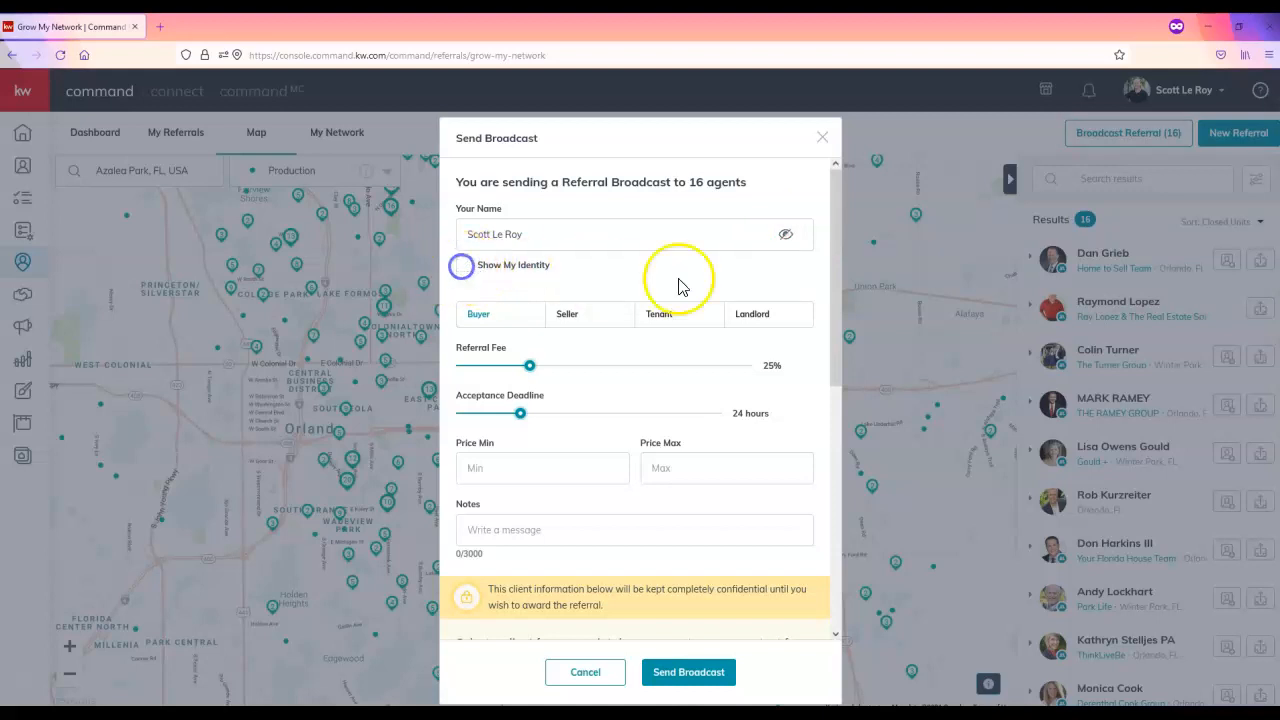
{"action": "left_click", "coordinate": [467, 269]}
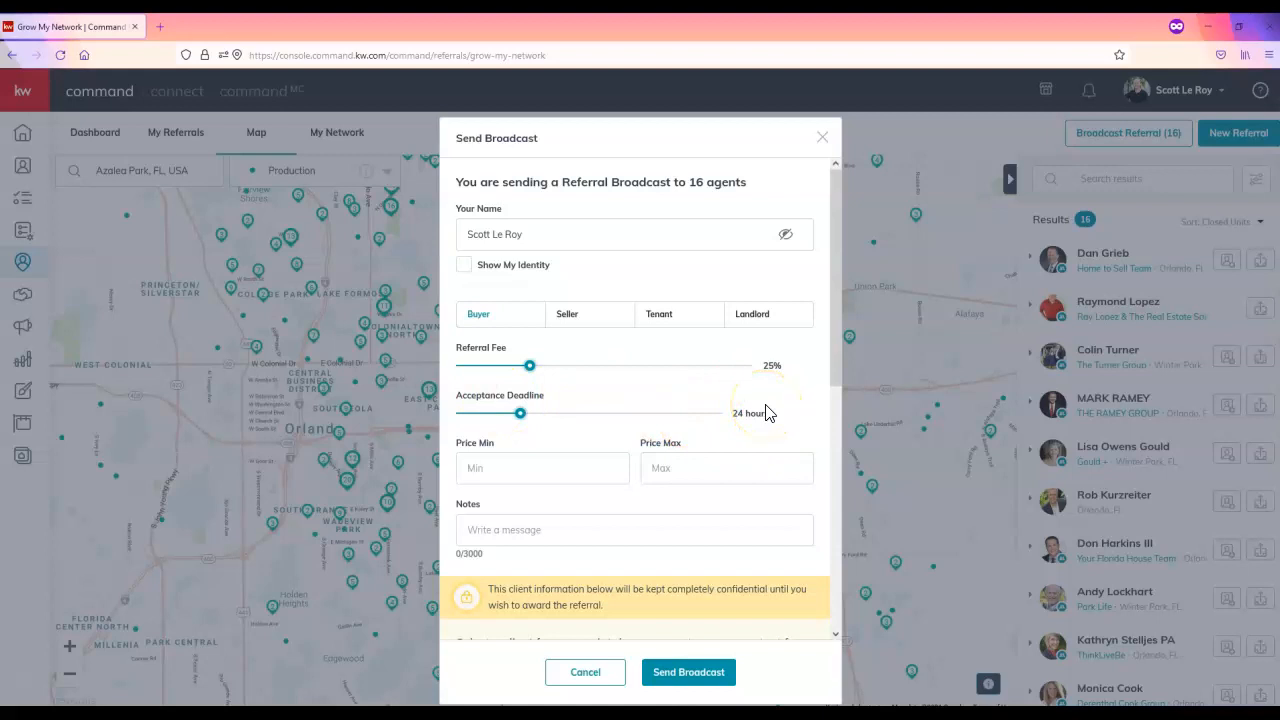
Step: Examine the price range, notes and confidential client information fields of the broadcast form
{"action": "left_click_drag", "start_coordinate": [830, 370], "coordinate": [826, 433]}
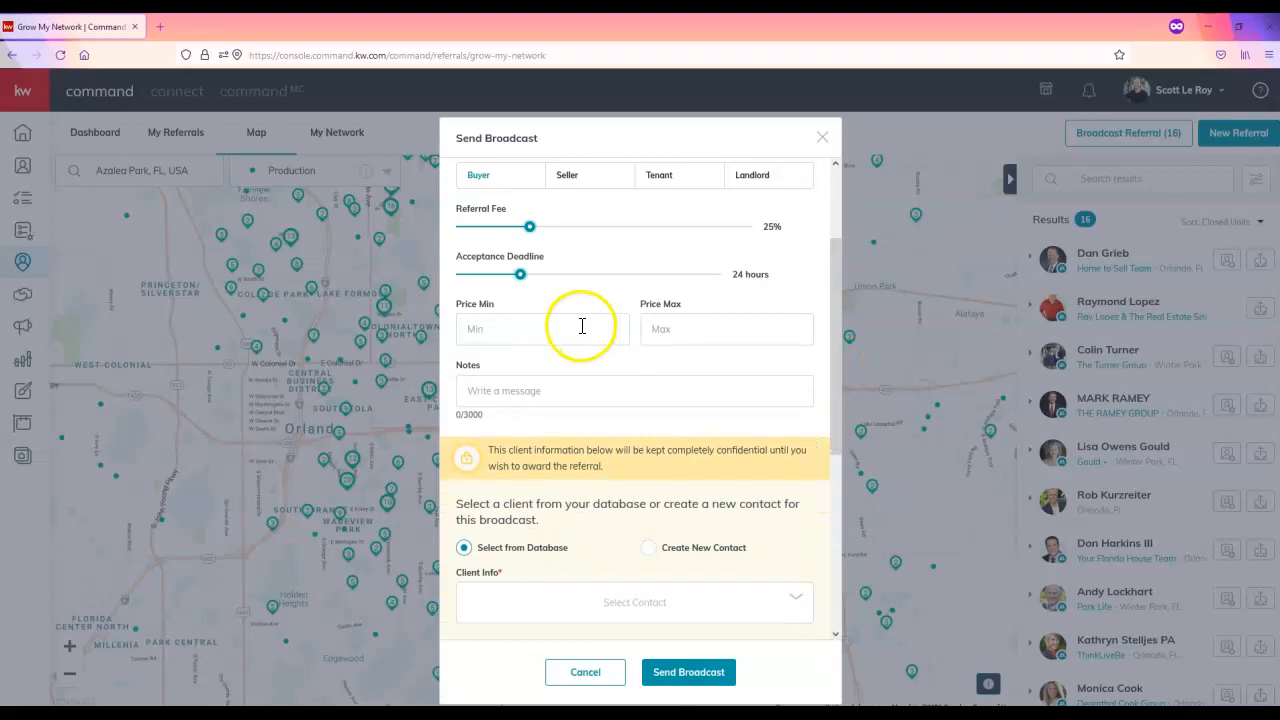
{"action": "left_click", "coordinate": [484, 331]}
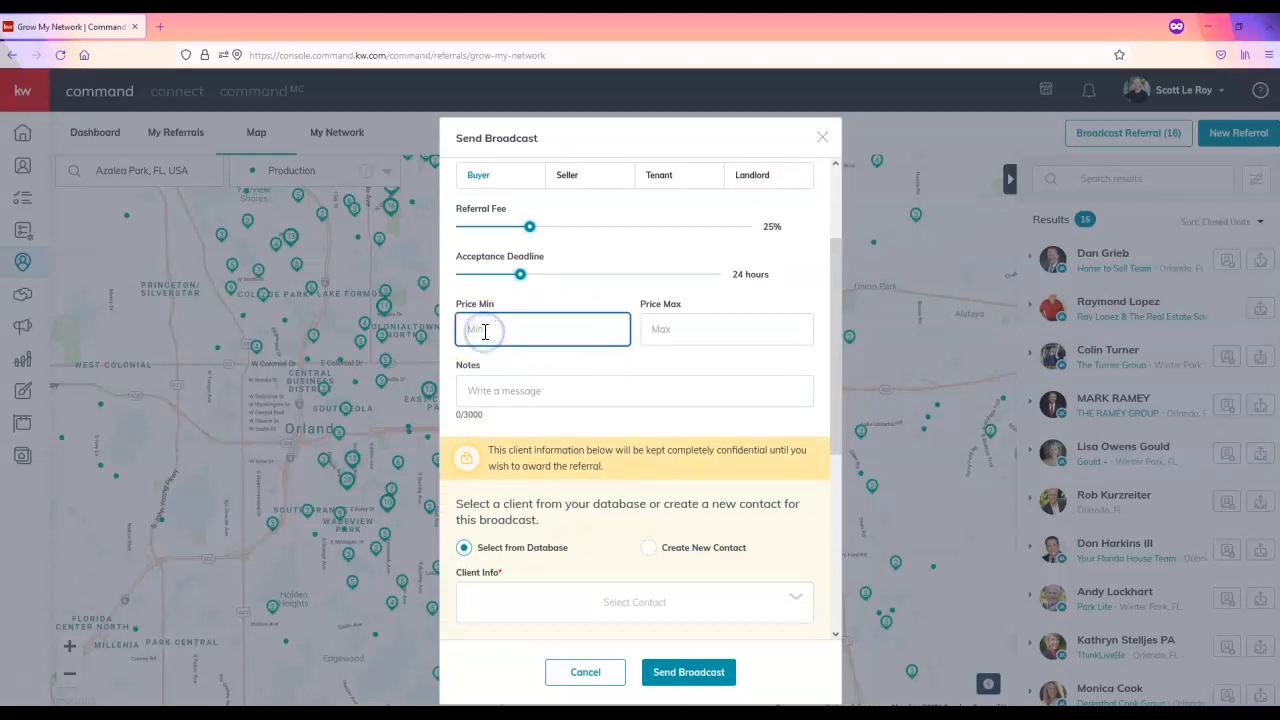
{"action": "left_click", "coordinate": [740, 331]}
{"action": "left_click", "coordinate": [513, 389]}
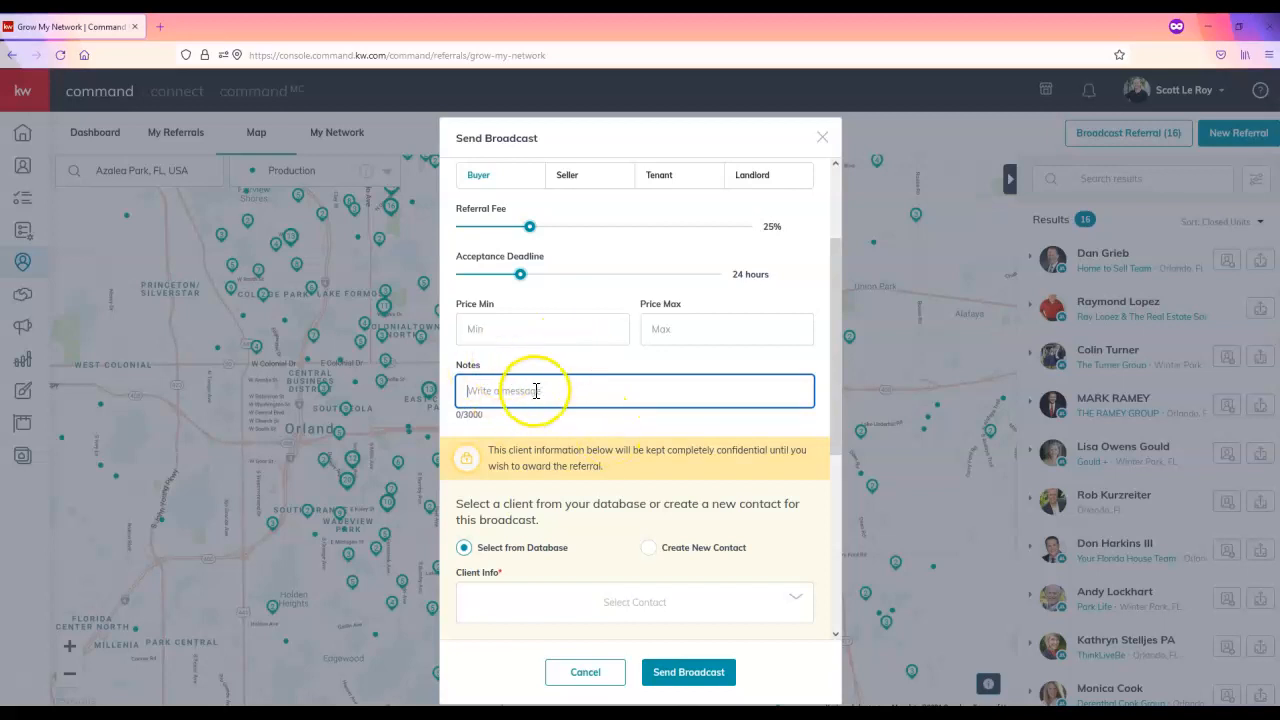
{"action": "scroll", "coordinate": [535, 388], "scroll_direction": "up", "scroll_amount": 3}
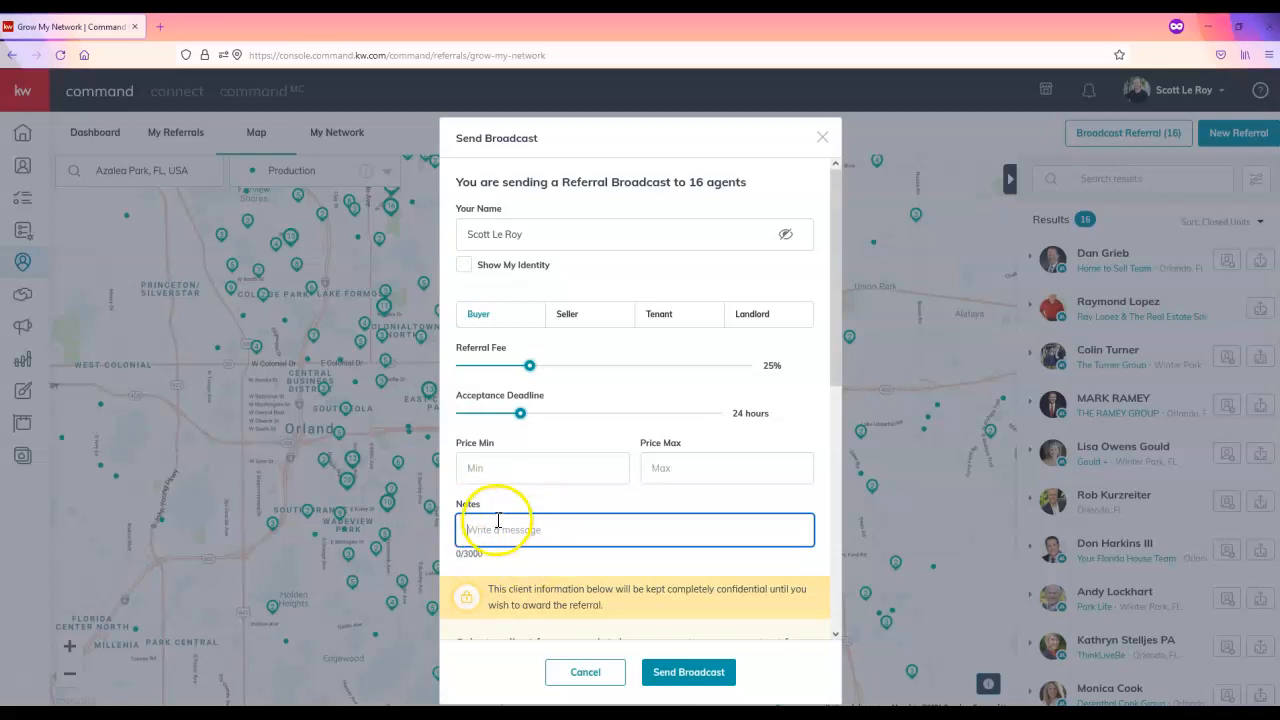
{"action": "scroll", "coordinate": [519, 524], "scroll_direction": "down", "scroll_amount": 1}
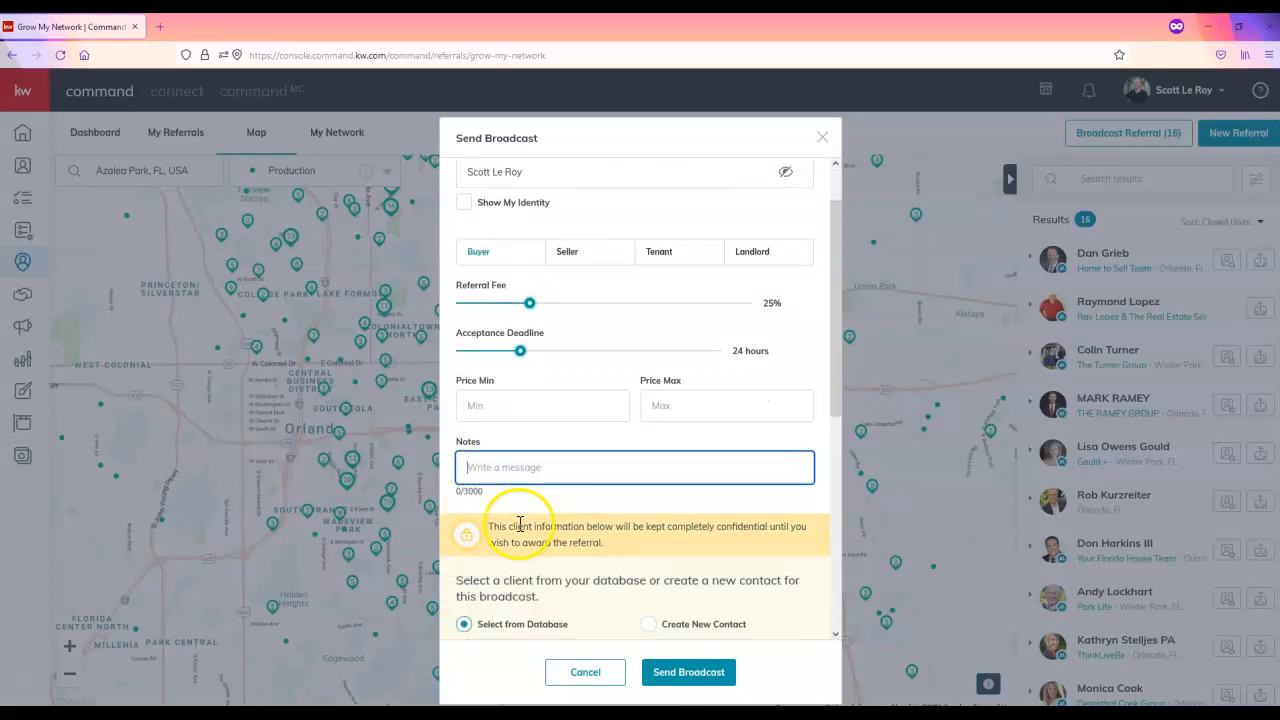
{"action": "scroll", "coordinate": [540, 515], "scroll_direction": "down", "scroll_amount": 3}
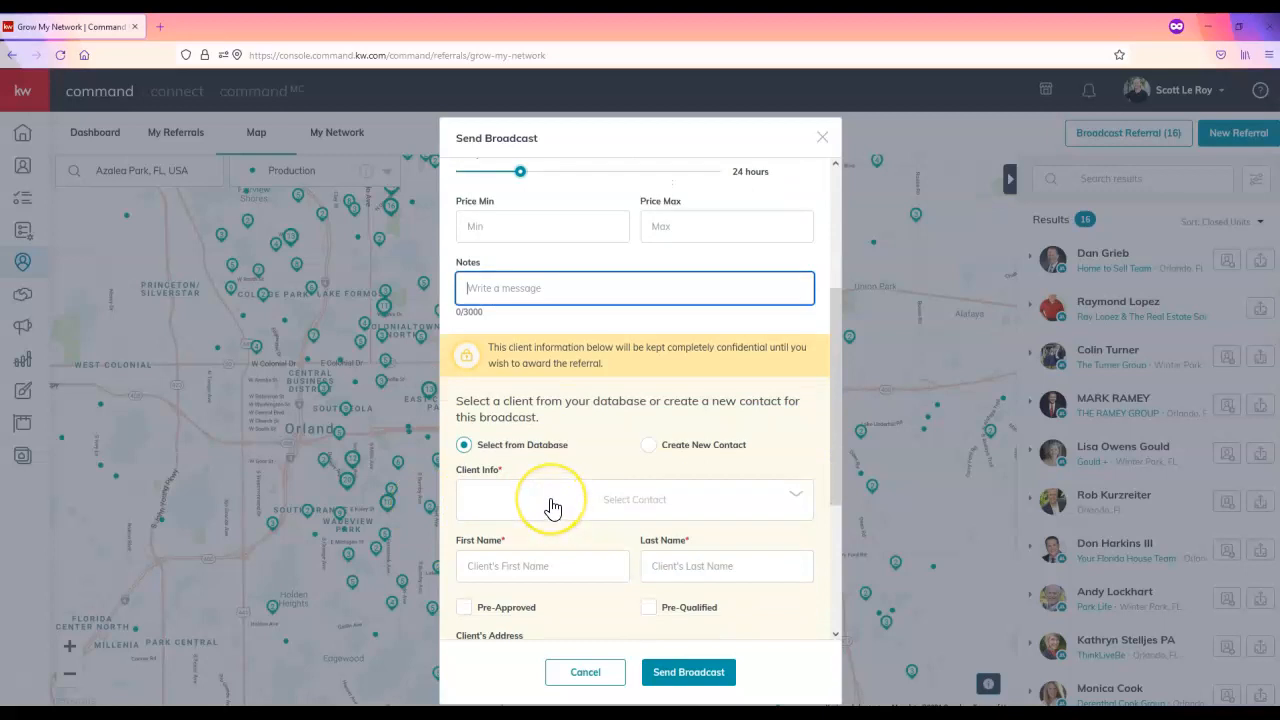
{"action": "scroll", "coordinate": [552, 508], "scroll_direction": "down", "scroll_amount": 3}
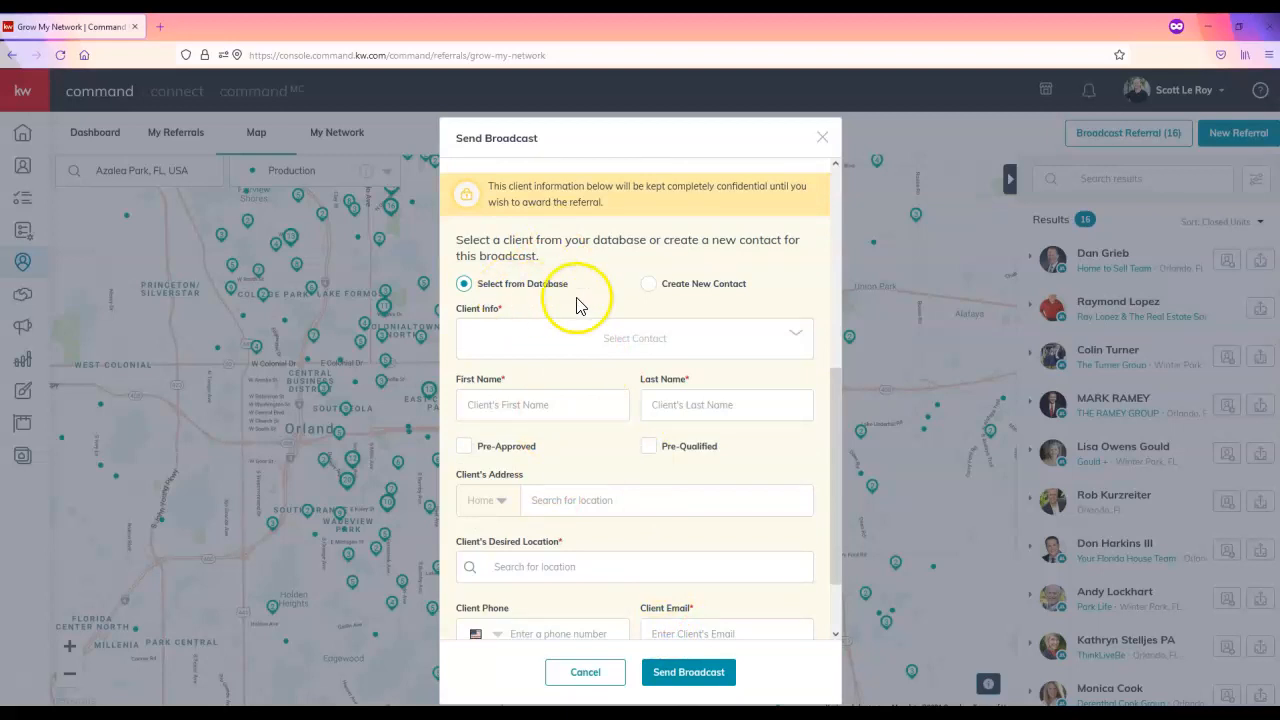
{"action": "left_click", "coordinate": [665, 286]}
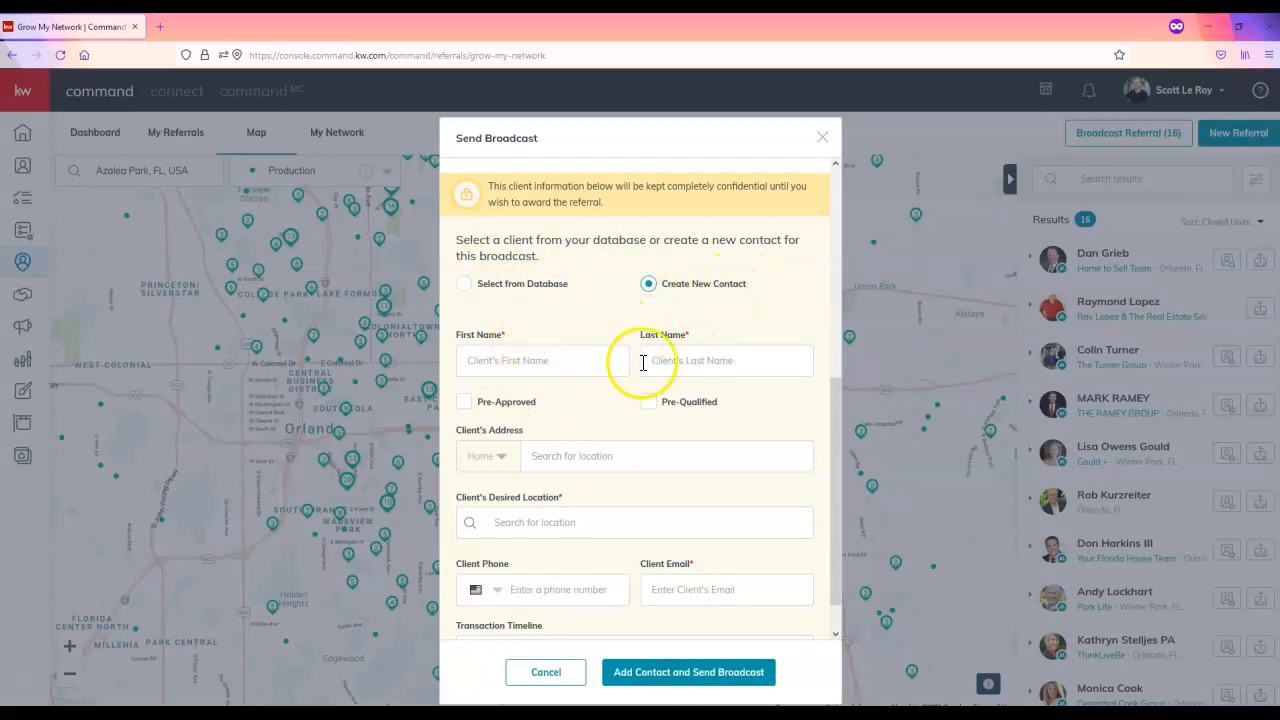
{"action": "scroll", "coordinate": [700, 545], "scroll_direction": "down", "scroll_amount": 1}
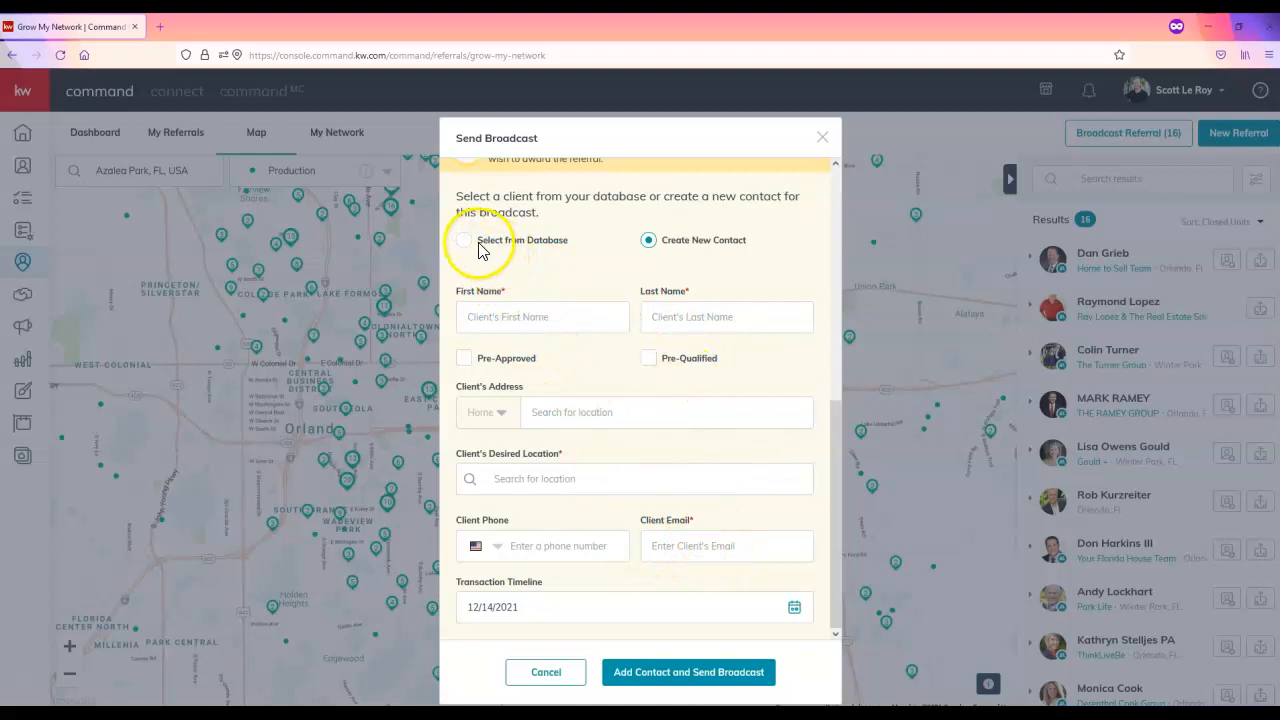
{"action": "left_click", "coordinate": [465, 241]}
Step: Search the contact database for the client by first name and select the matching contact for the broadcast
{"action": "left_click", "coordinate": [611, 295]}
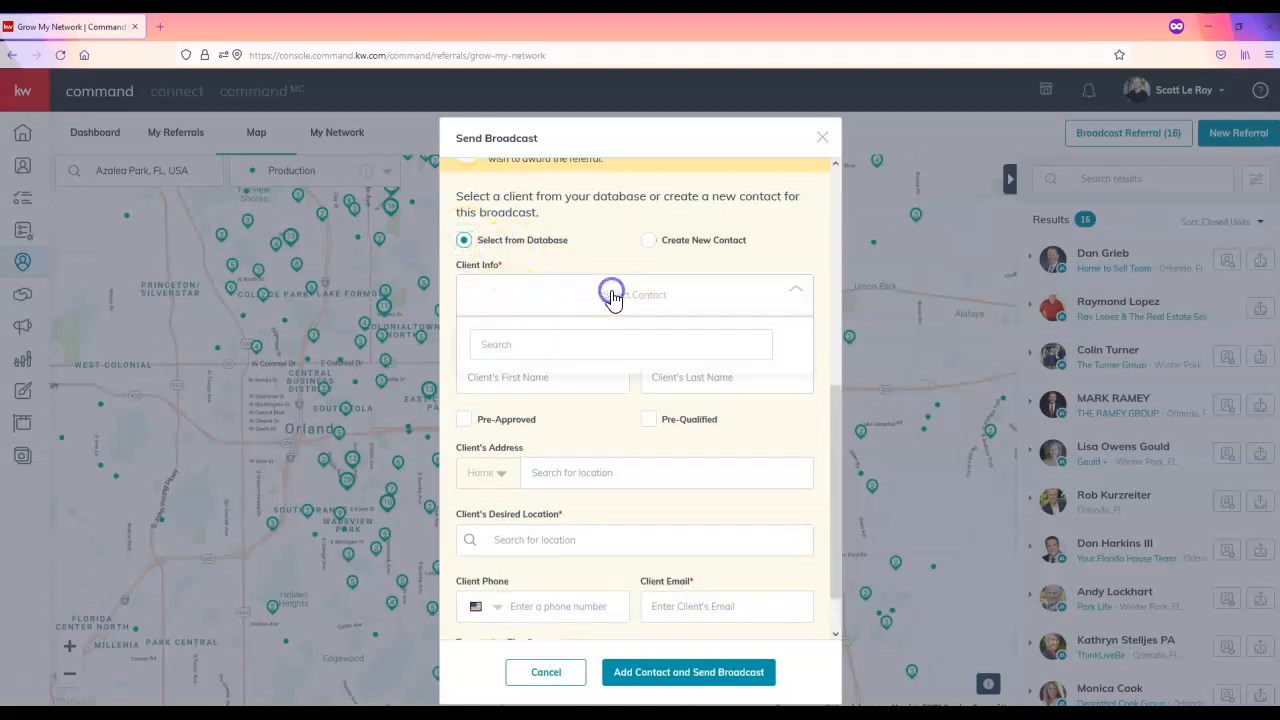
{"action": "left_click", "coordinate": [549, 346]}
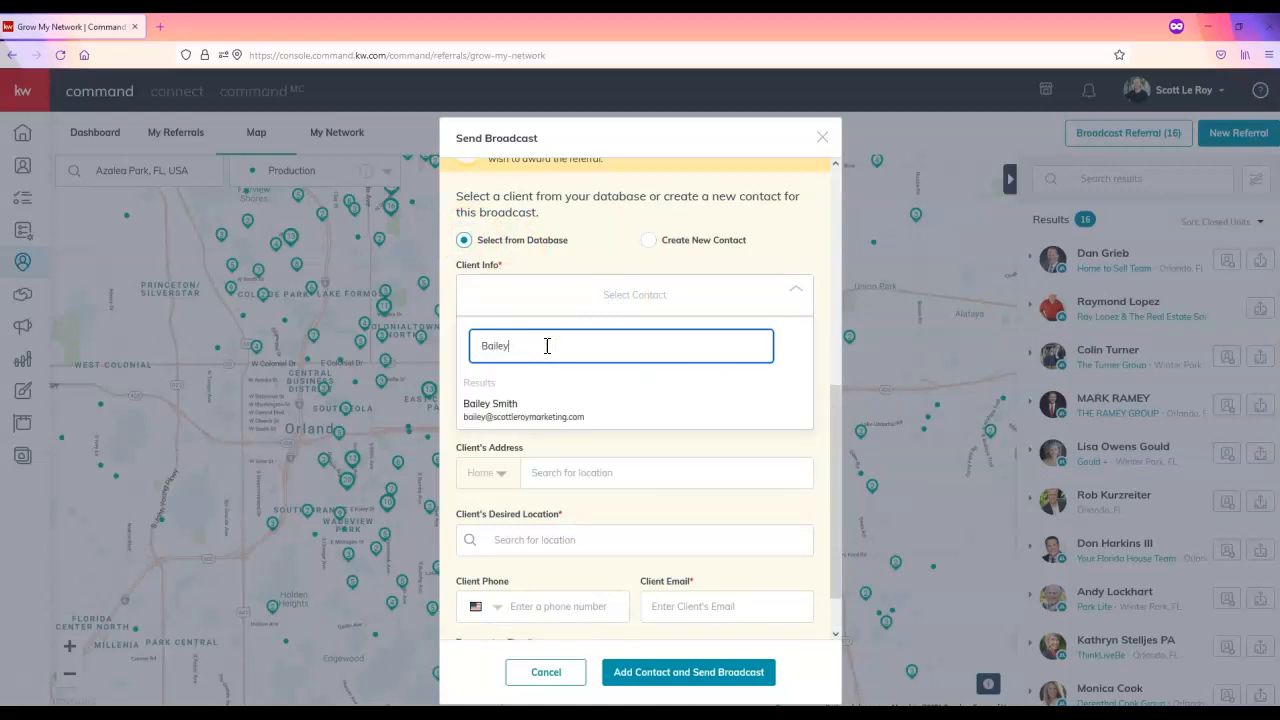
{"action": "left_click", "coordinate": [514, 411]}
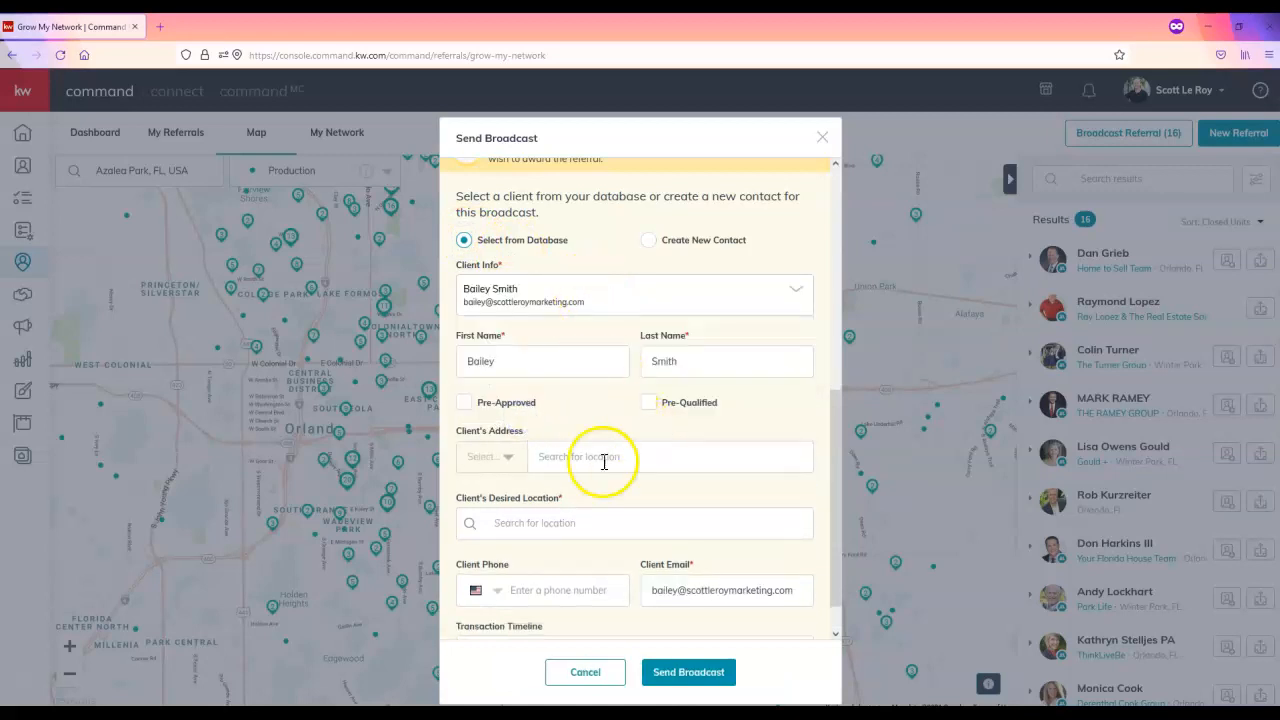
Step: Set the client's desired location to Azalea Park, FL, USA
{"action": "scroll", "coordinate": [612, 560], "scroll_direction": "down", "scroll_amount": 1}
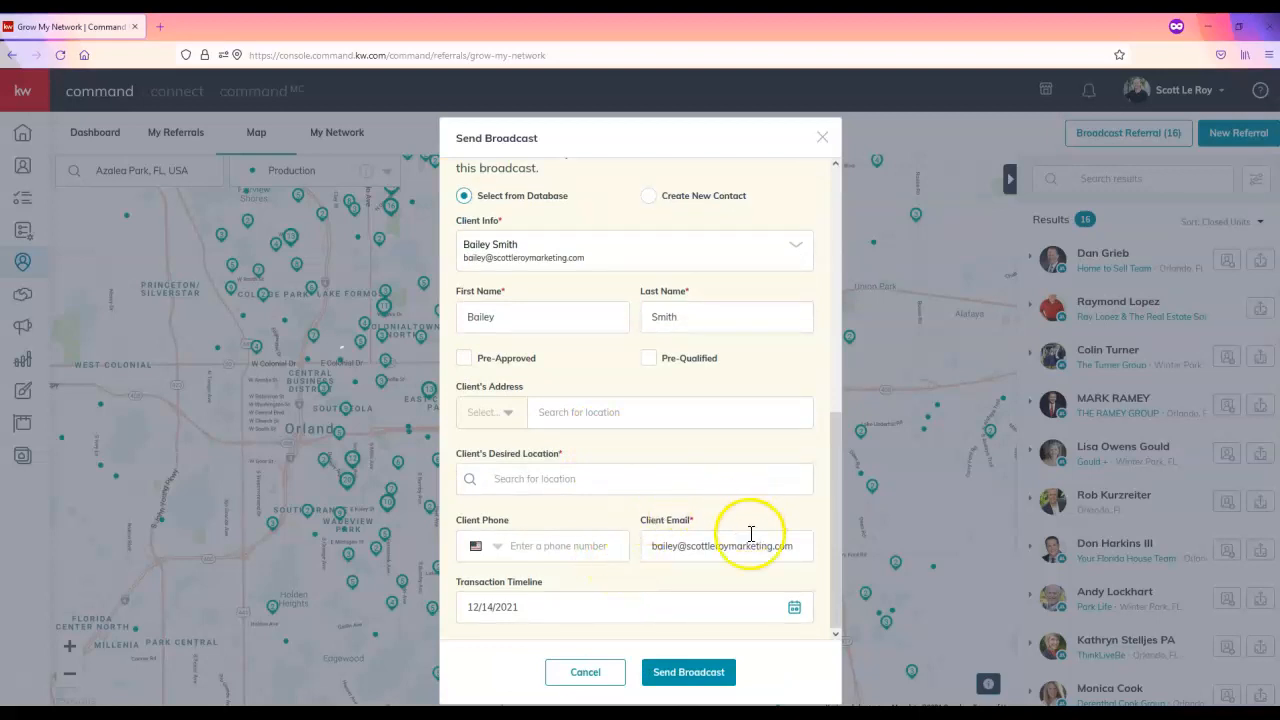
{"action": "left_click", "coordinate": [538, 480]}
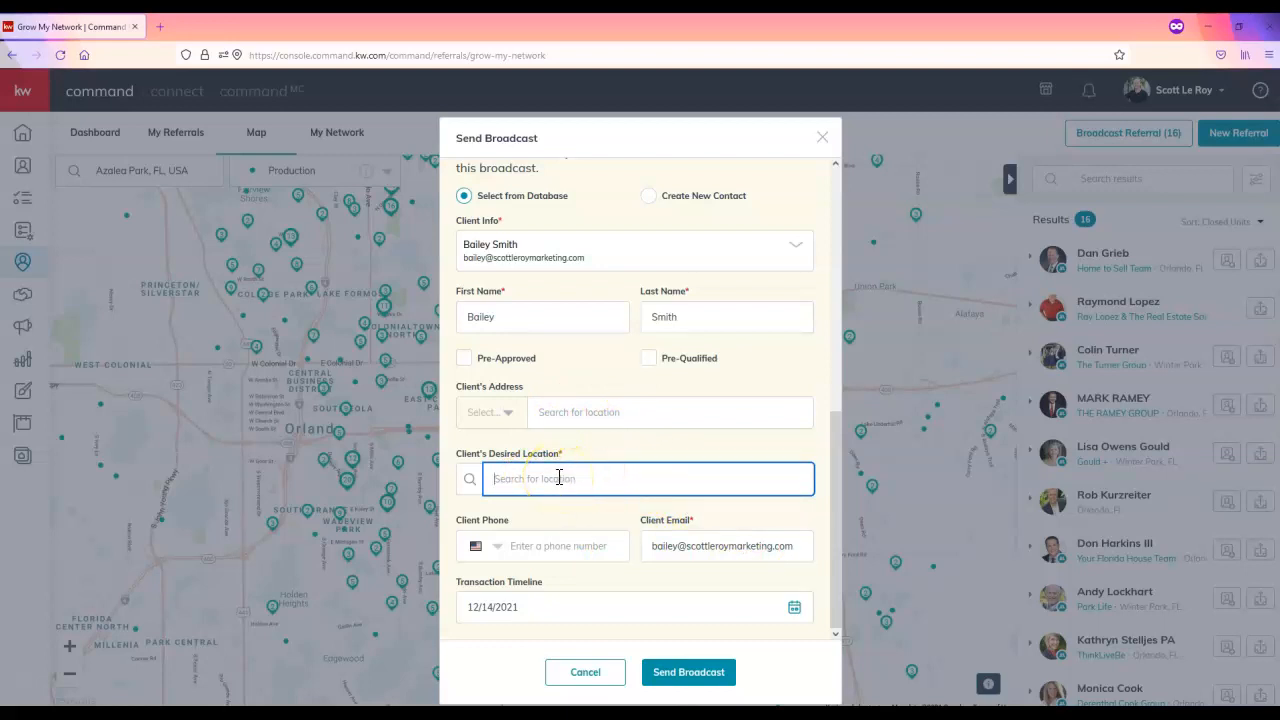
{"action": "type", "text": "Azalea"}
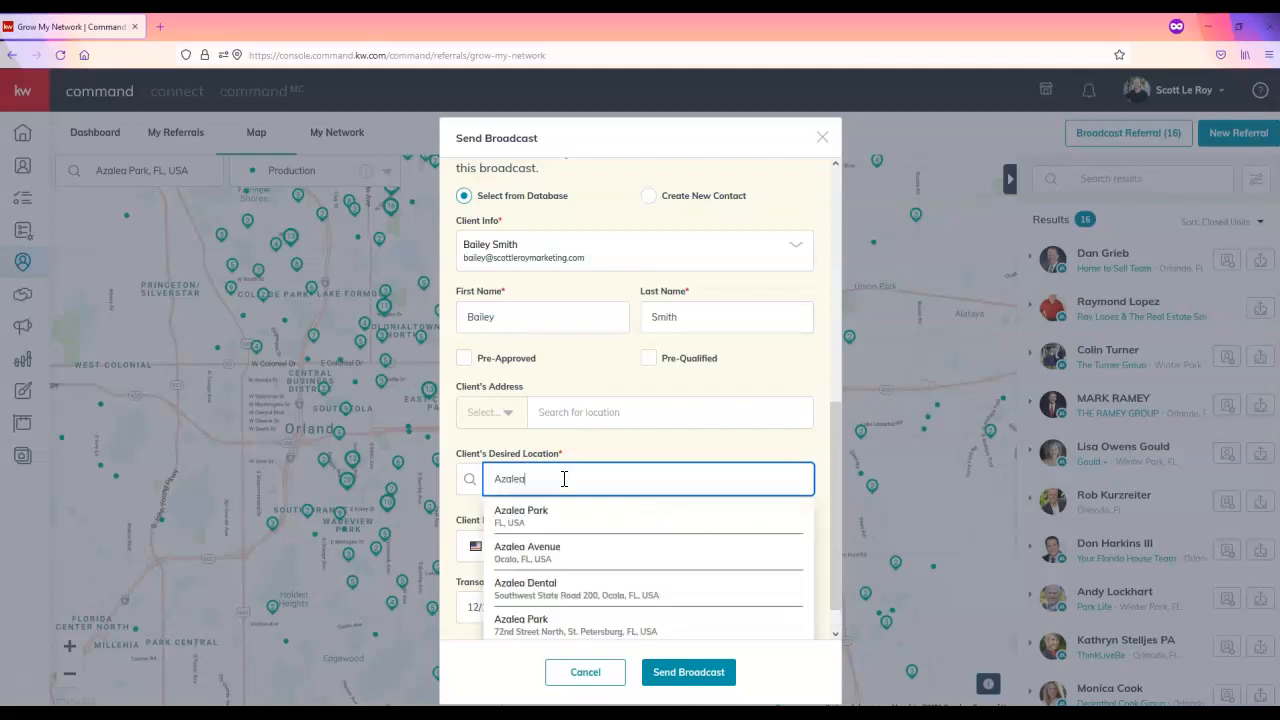
{"action": "left_click", "coordinate": [544, 509]}
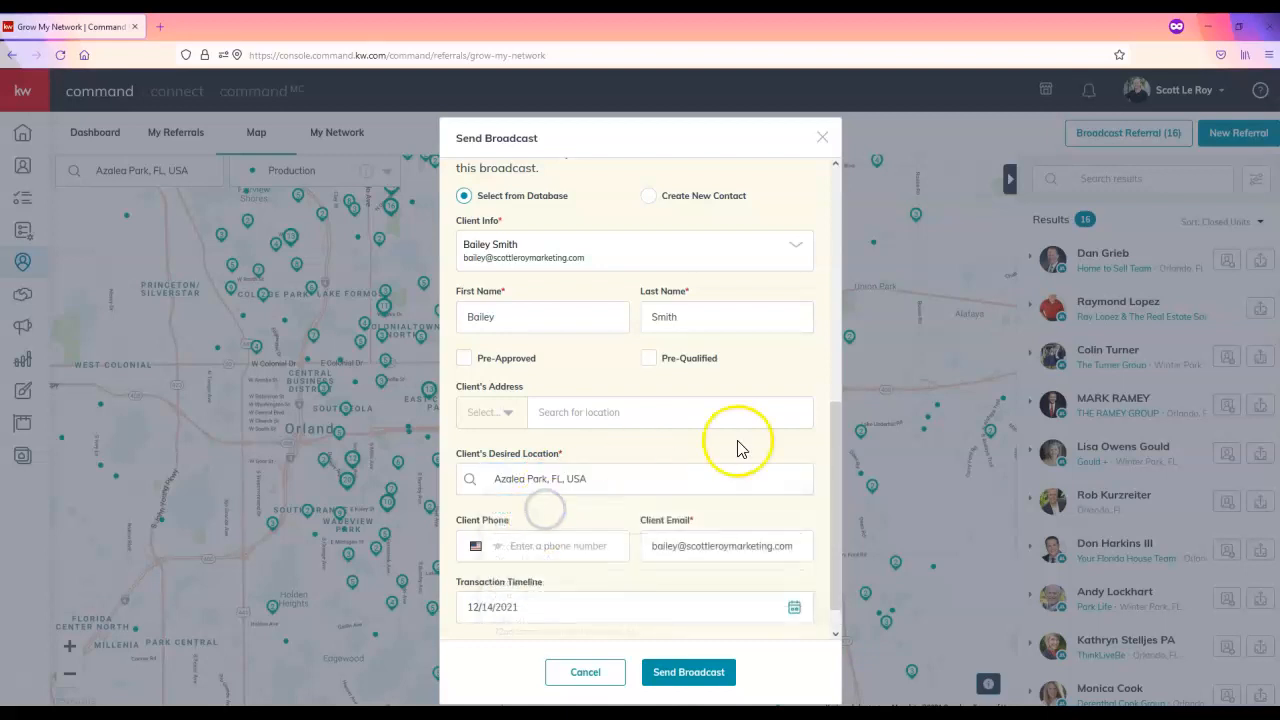
Step: Check the client qualification and address options and the calendar dates available for the transaction timeline
{"action": "left_click_drag", "start_coordinate": [834, 443], "coordinate": [842, 367]}
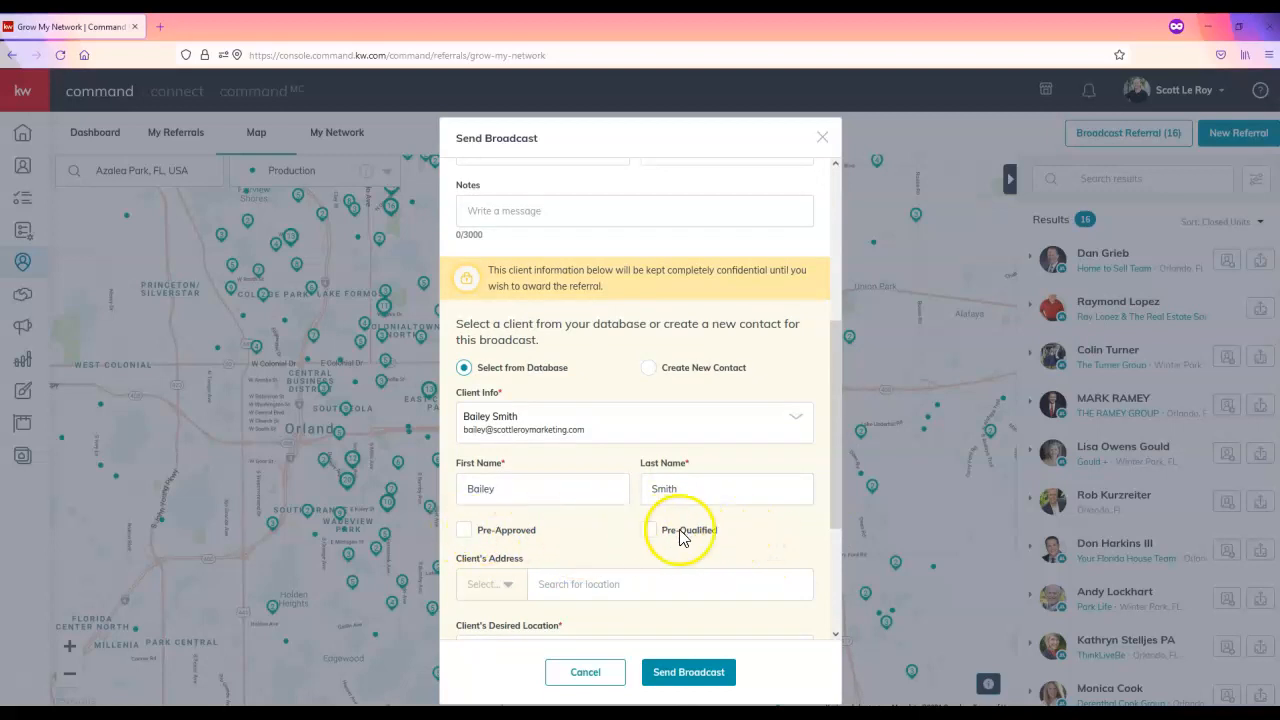
{"action": "scroll", "coordinate": [725, 535], "scroll_direction": "down", "scroll_amount": 1}
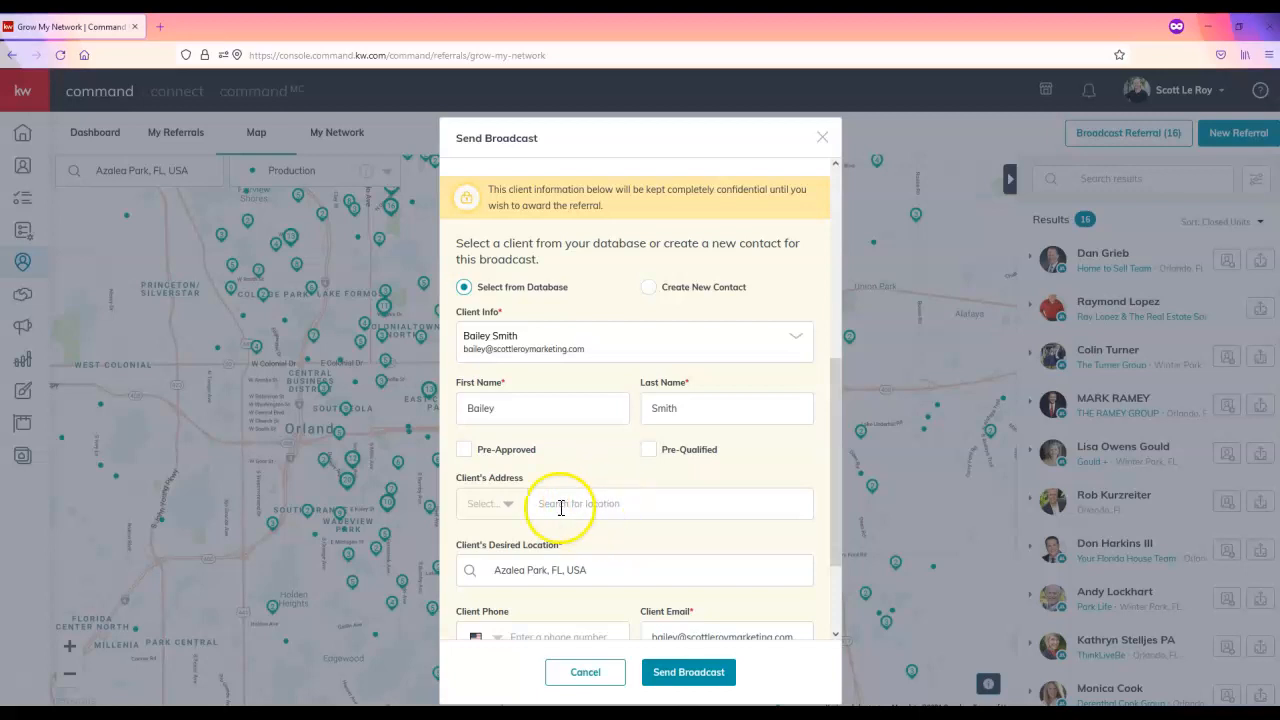
{"action": "scroll", "coordinate": [583, 531], "scroll_direction": "down", "scroll_amount": 1}
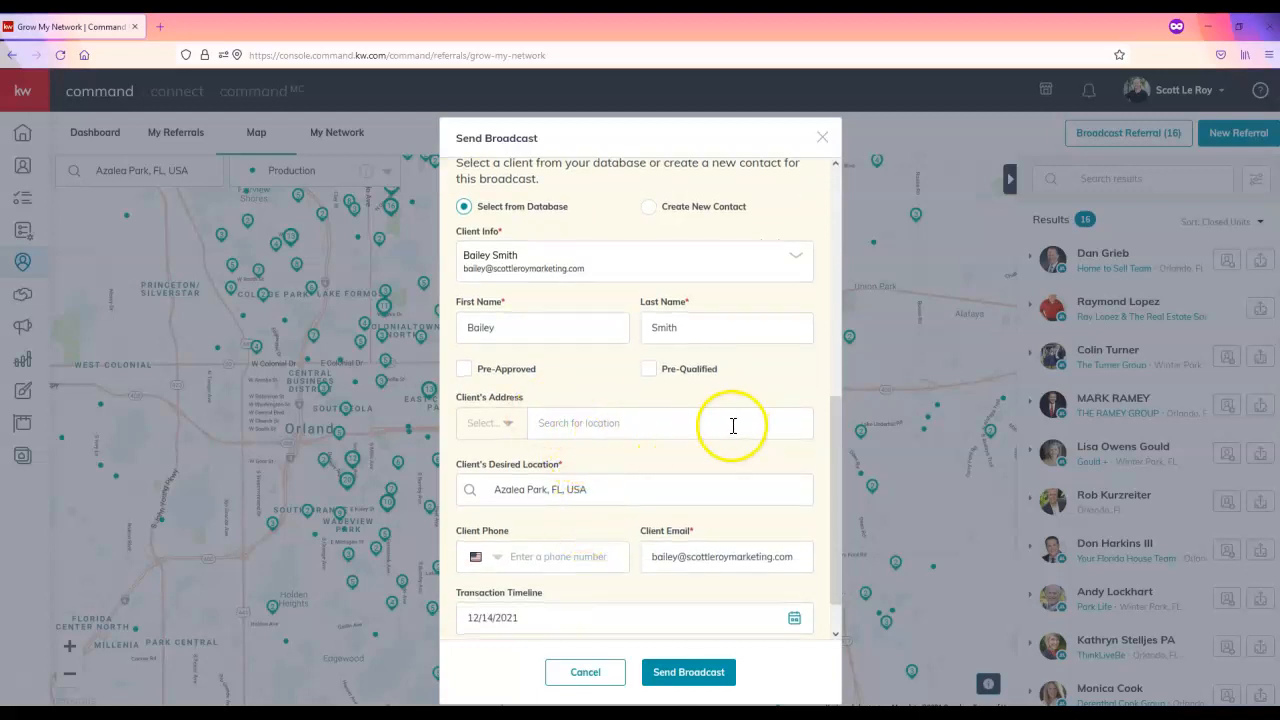
{"action": "scroll", "coordinate": [710, 570], "scroll_direction": "down", "scroll_amount": 1}
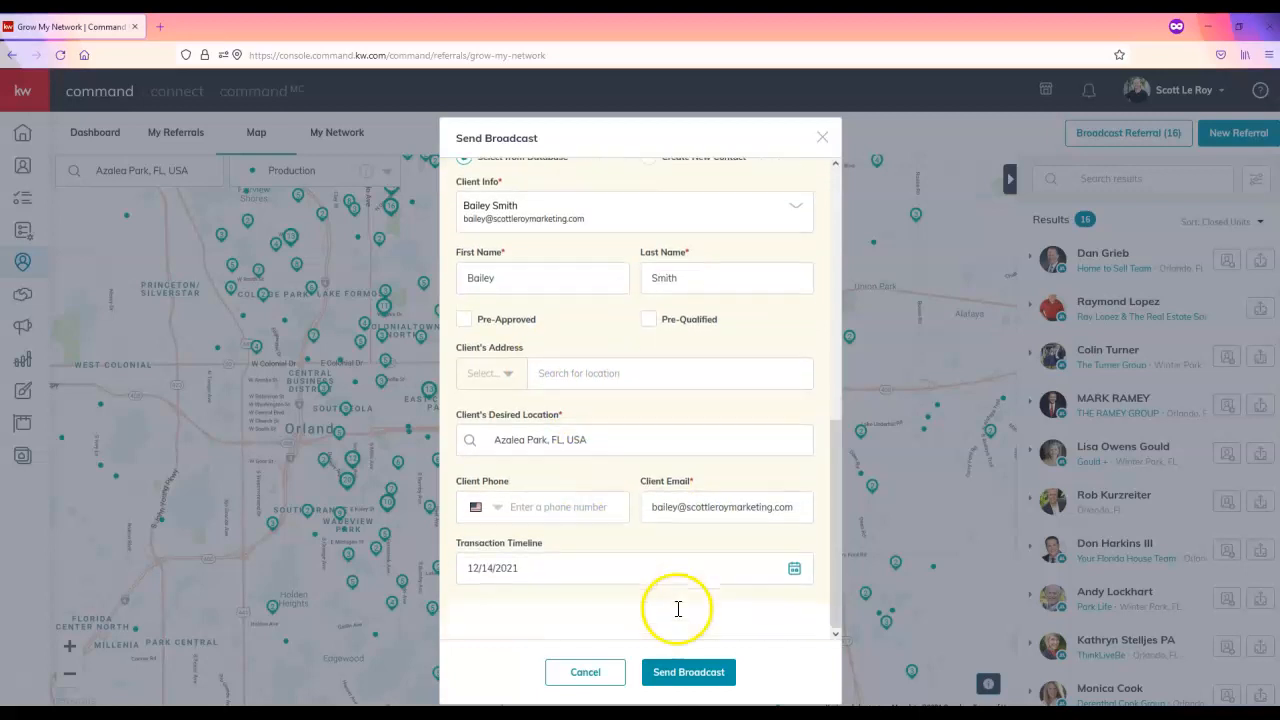
{"action": "left_click", "coordinate": [794, 567]}
{"action": "left_click_drag", "start_coordinate": [840, 535], "coordinate": [840, 607]}
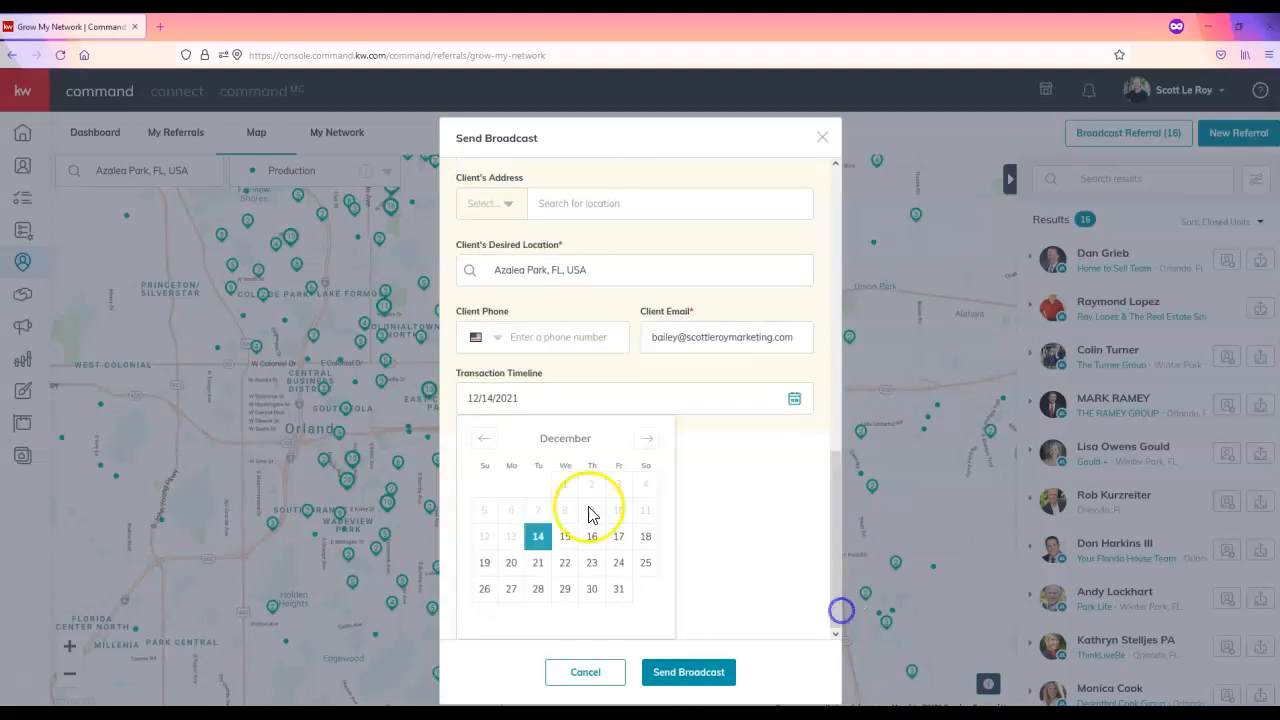
{"action": "left_click", "coordinate": [746, 471]}
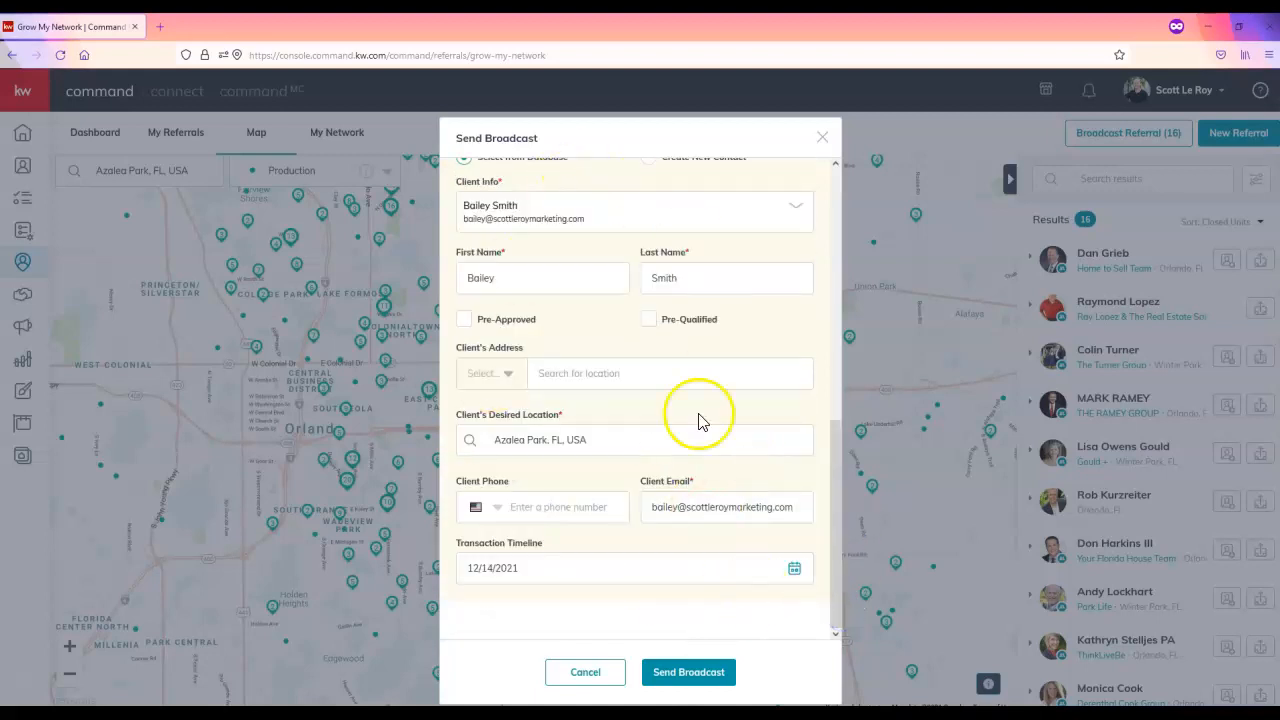
Step: Review the whole broadcast form, from identity, referral fee and acceptance deadline through the client details and transaction timeline
{"action": "scroll", "coordinate": [677, 423], "scroll_direction": "up", "scroll_amount": 3}
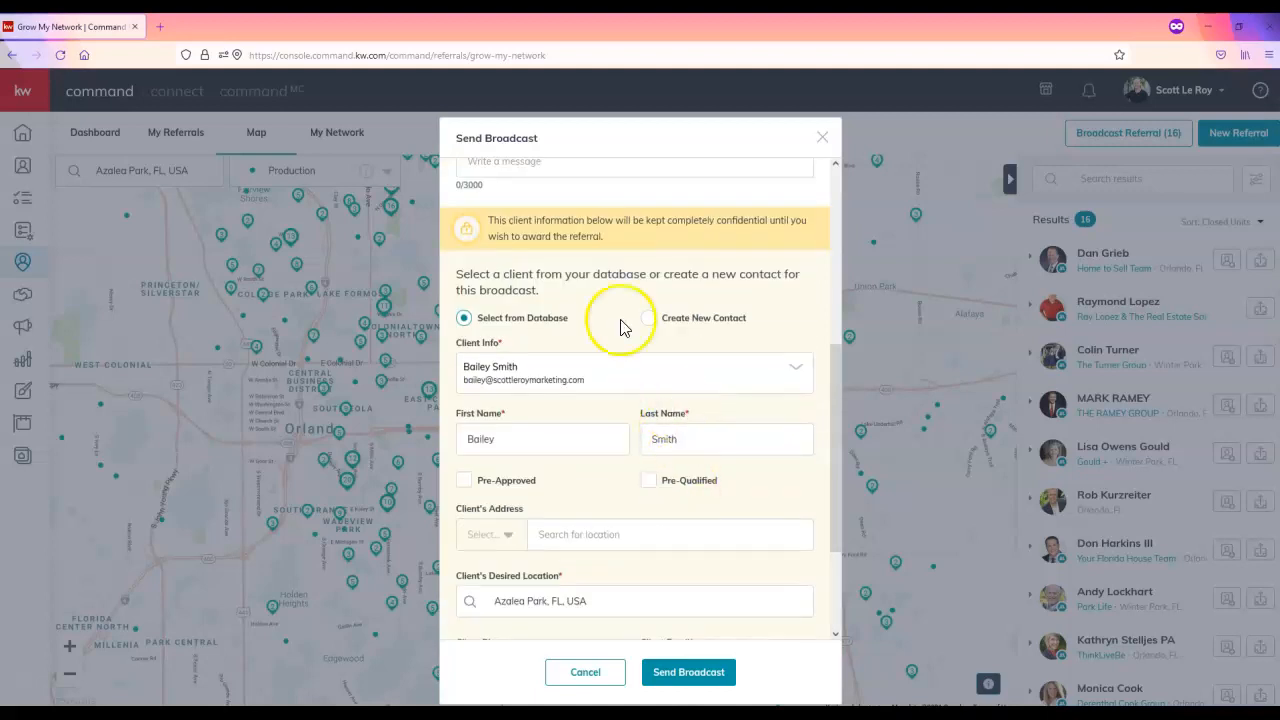
{"action": "scroll", "coordinate": [684, 500], "scroll_direction": "down", "scroll_amount": 3}
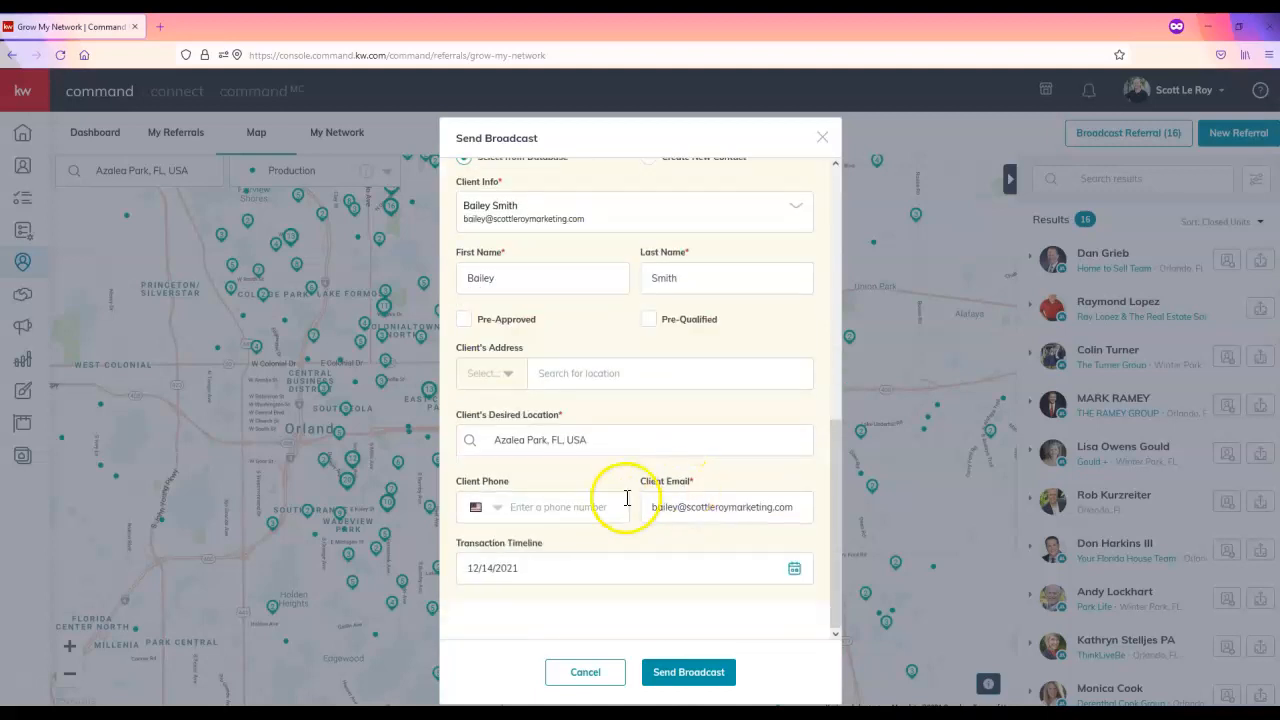
{"action": "scroll", "coordinate": [626, 503], "scroll_direction": "up", "scroll_amount": 6}
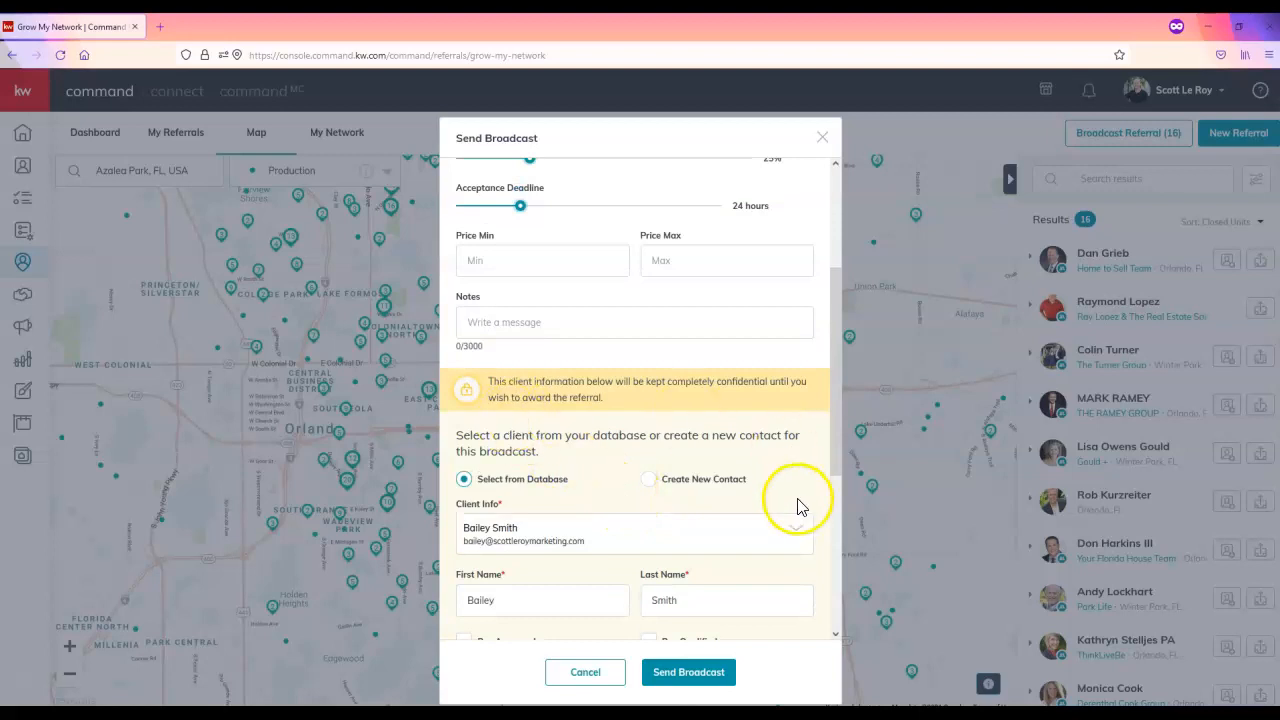
{"action": "scroll", "coordinate": [800, 520], "scroll_direction": "down", "scroll_amount": 3}
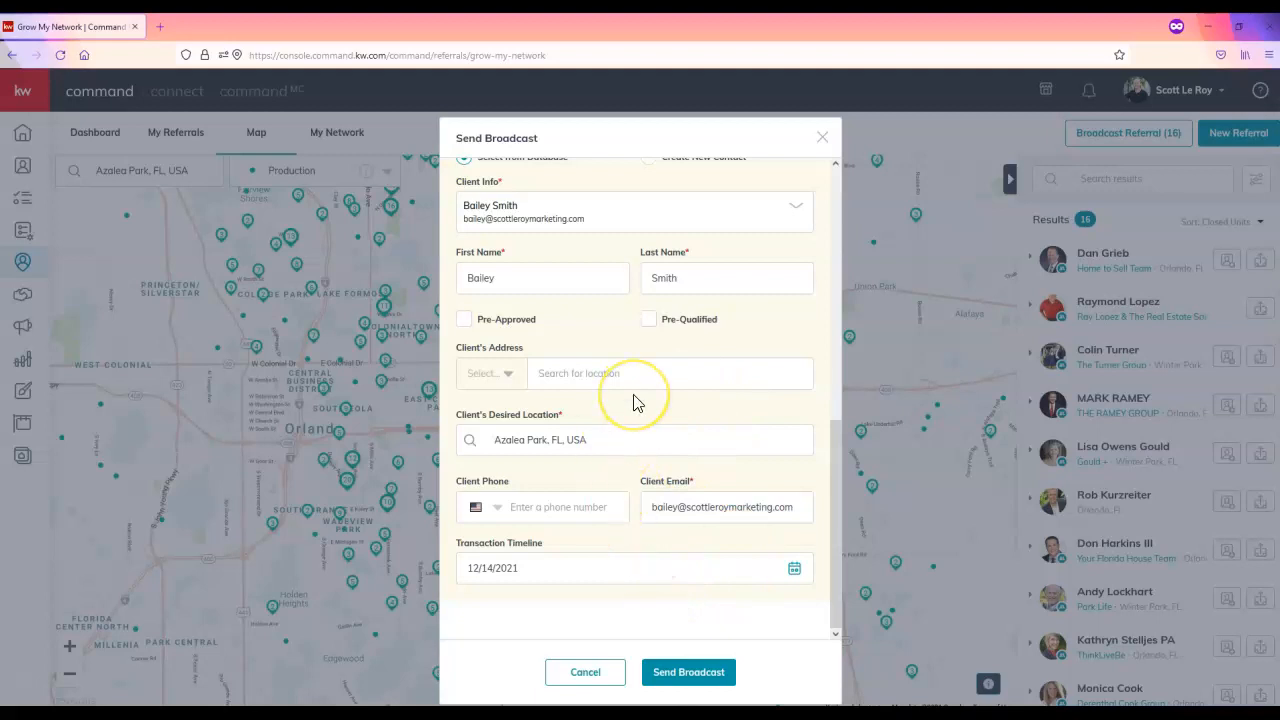
{"action": "left_click", "coordinate": [660, 428]}
{"action": "scroll", "coordinate": [655, 432], "scroll_direction": "up", "scroll_amount": 5}
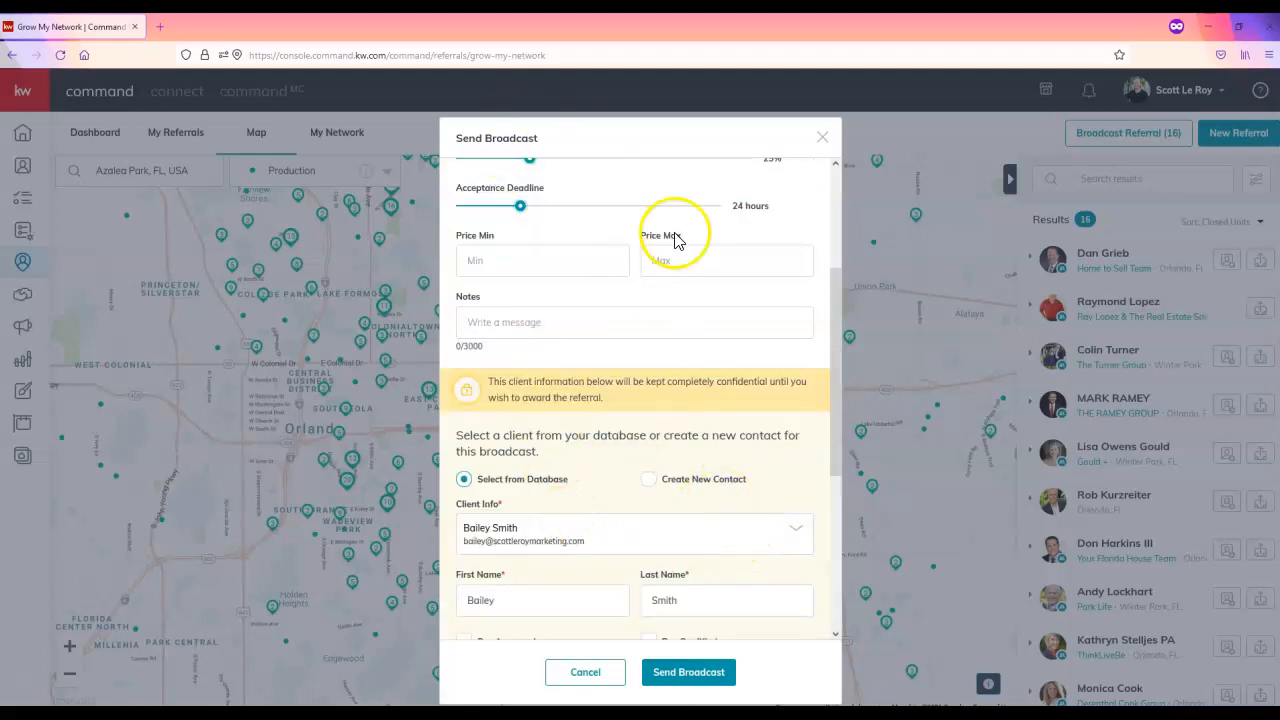
{"action": "scroll", "coordinate": [677, 534], "scroll_direction": "down", "scroll_amount": 5}
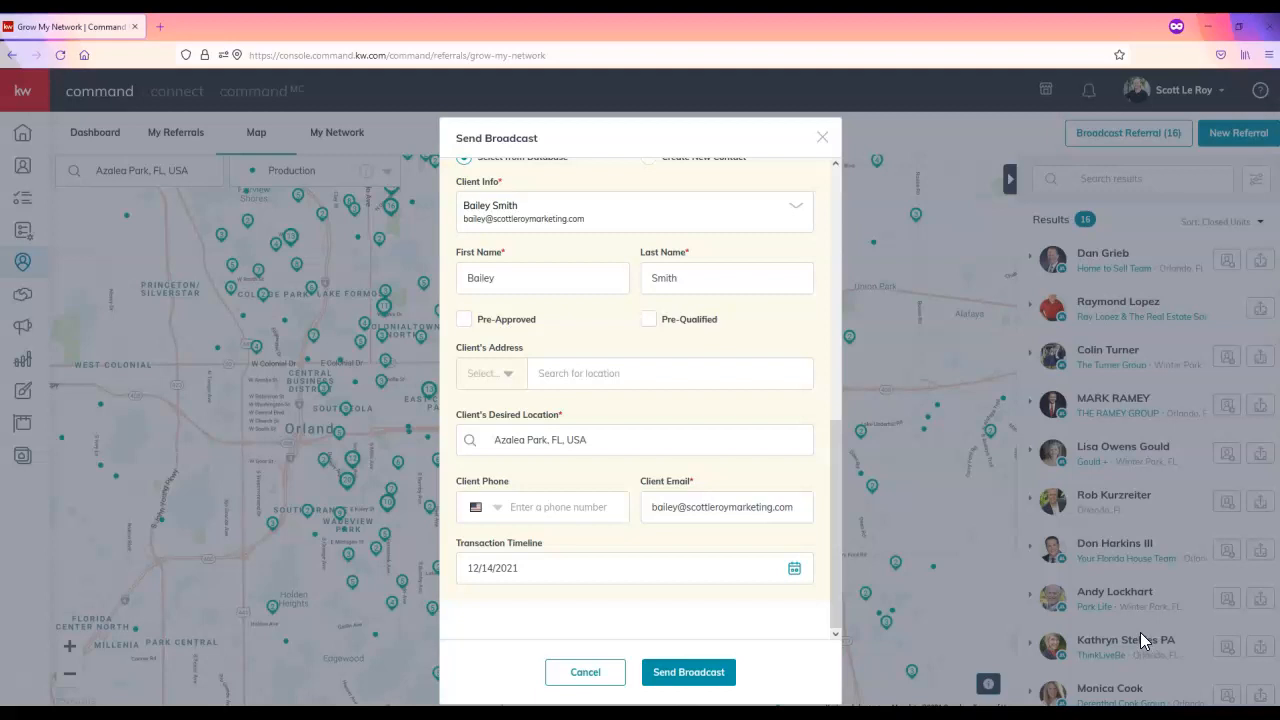
{"action": "left_click_drag", "start_coordinate": [842, 490], "coordinate": [831, 168]}
{"action": "left_click", "coordinate": [830, 198]}
{"action": "left_click", "coordinate": [736, 133]}
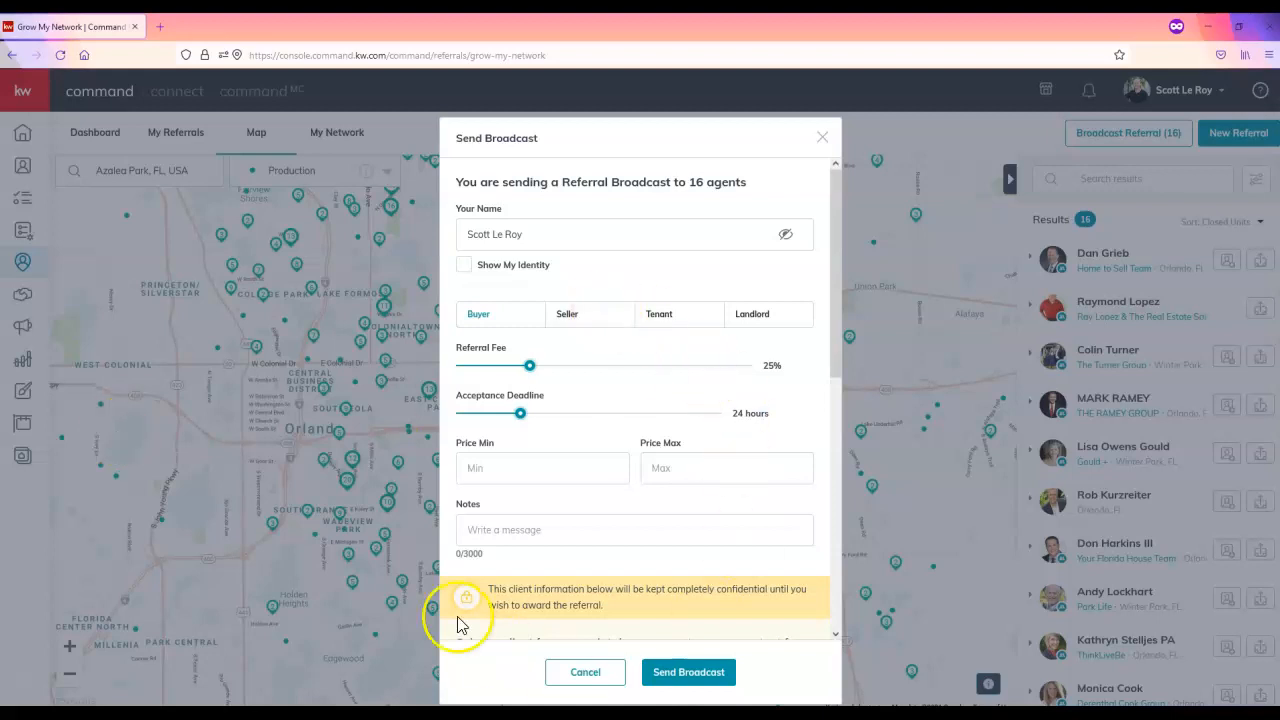
{"action": "scroll", "coordinate": [663, 531], "scroll_direction": "down", "scroll_amount": 3}
{"action": "scroll", "coordinate": [571, 600], "scroll_direction": "down", "scroll_amount": 2}
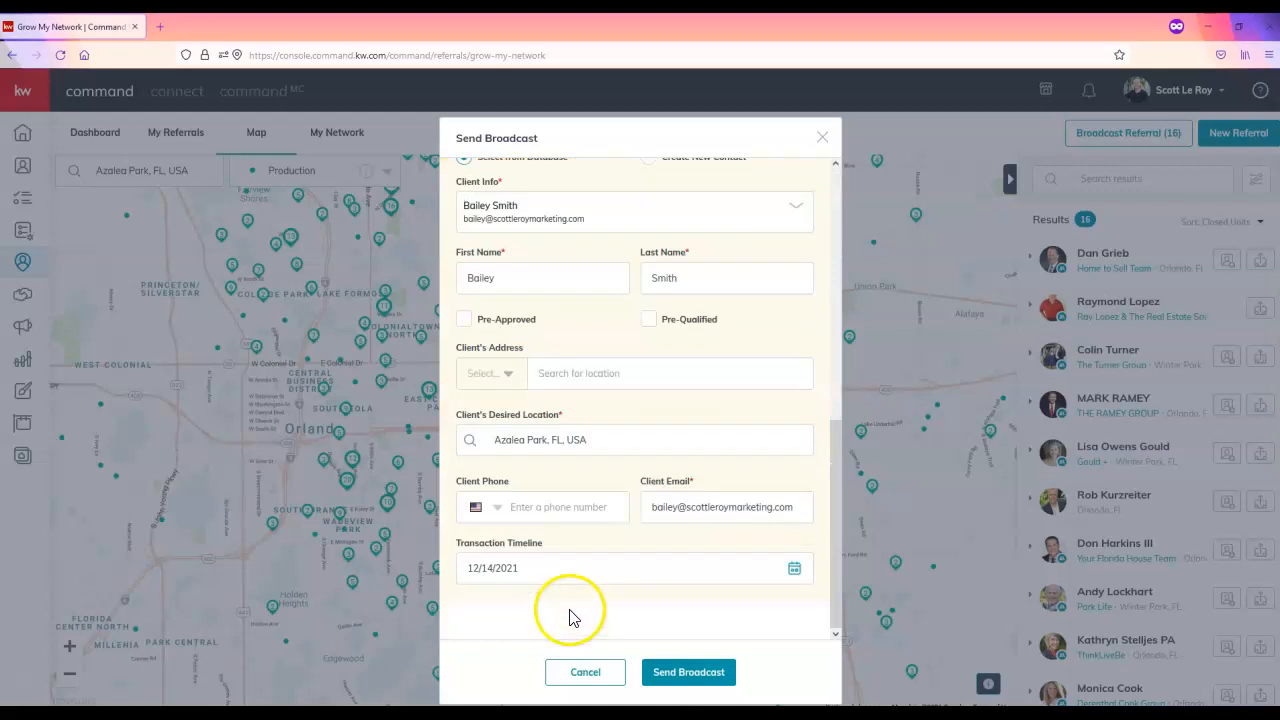